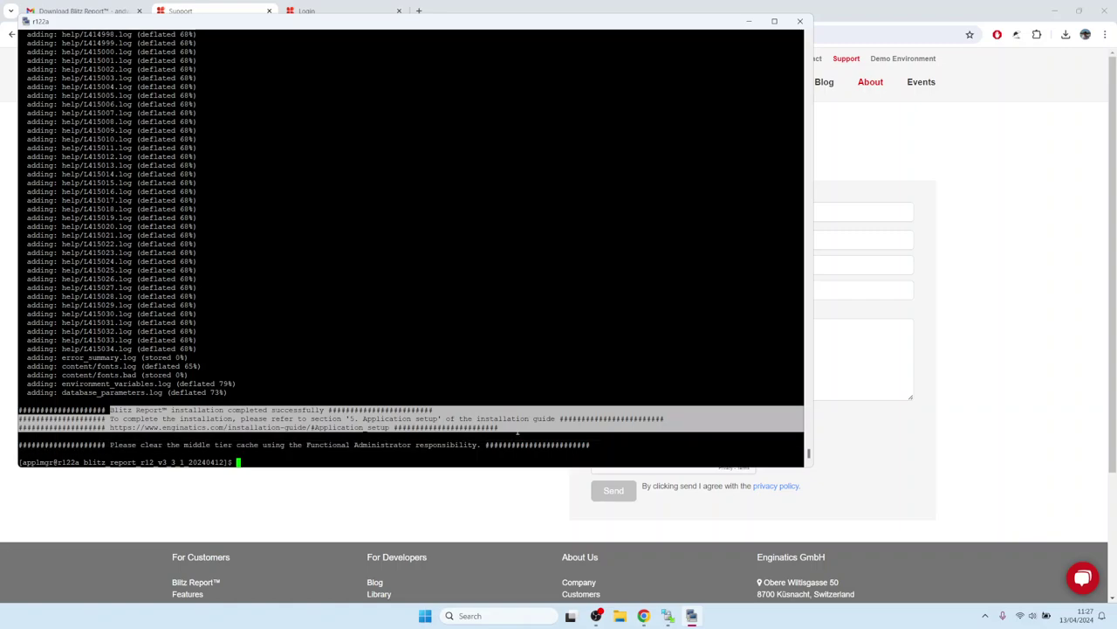
- Highlight the installer's final instruction to clear the middle tier cache
left_click(230, 382)
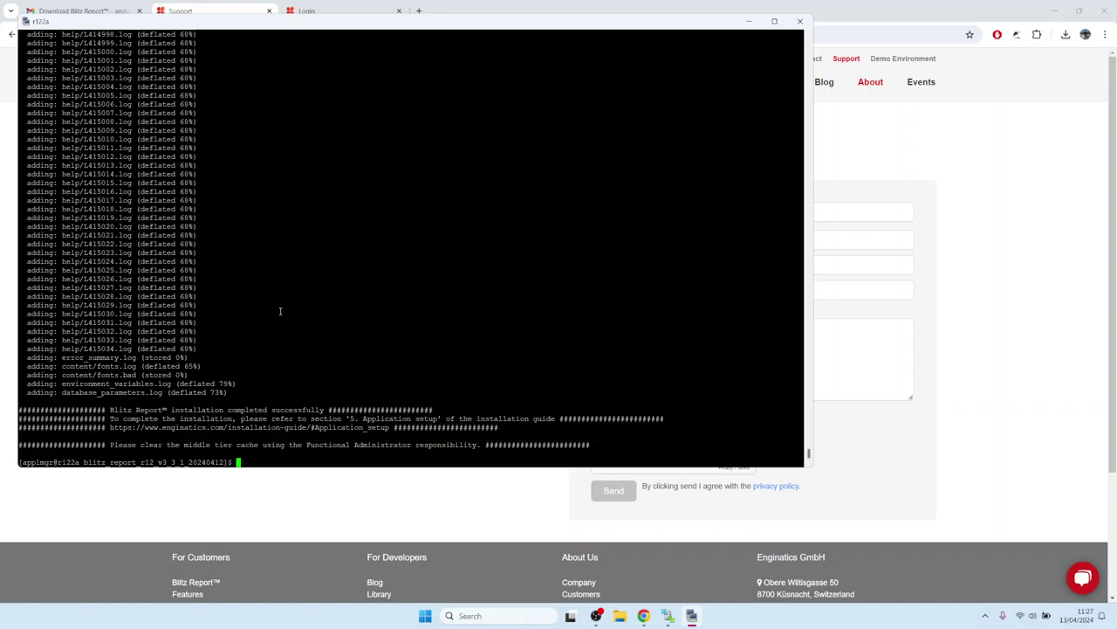
left_click_drag(110, 445, 481, 446)
- Return to the installation guide's Introduction and highlight step 6 on clearing the middle tier cache
left_click(341, 358)
left_click(1003, 301)
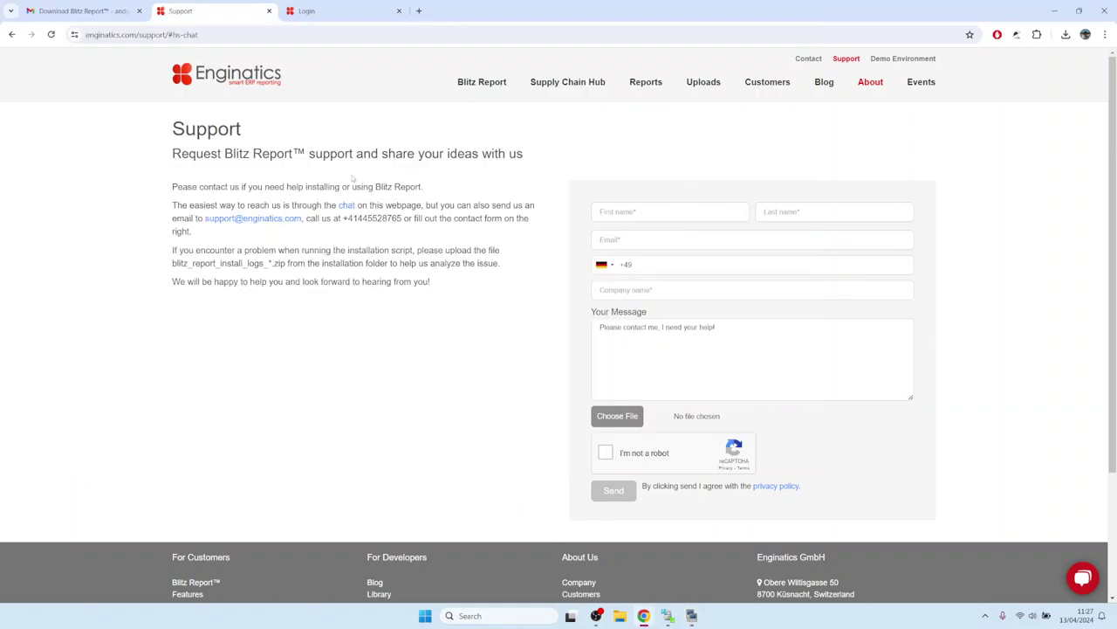
left_click(11, 34)
mouse_move(491, 94)
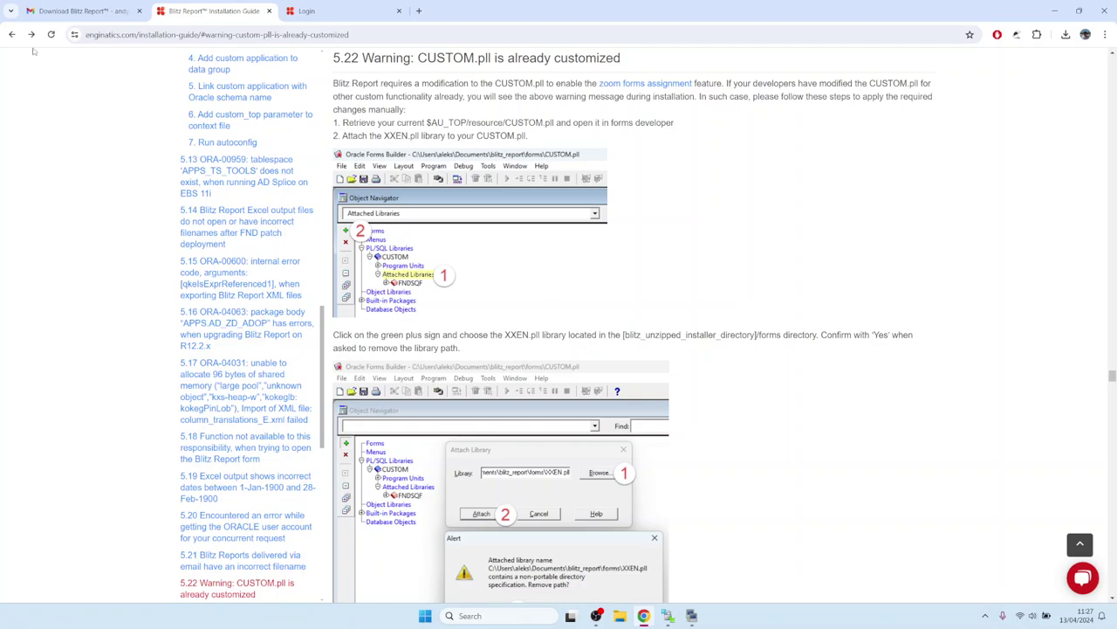
left_click(12, 34)
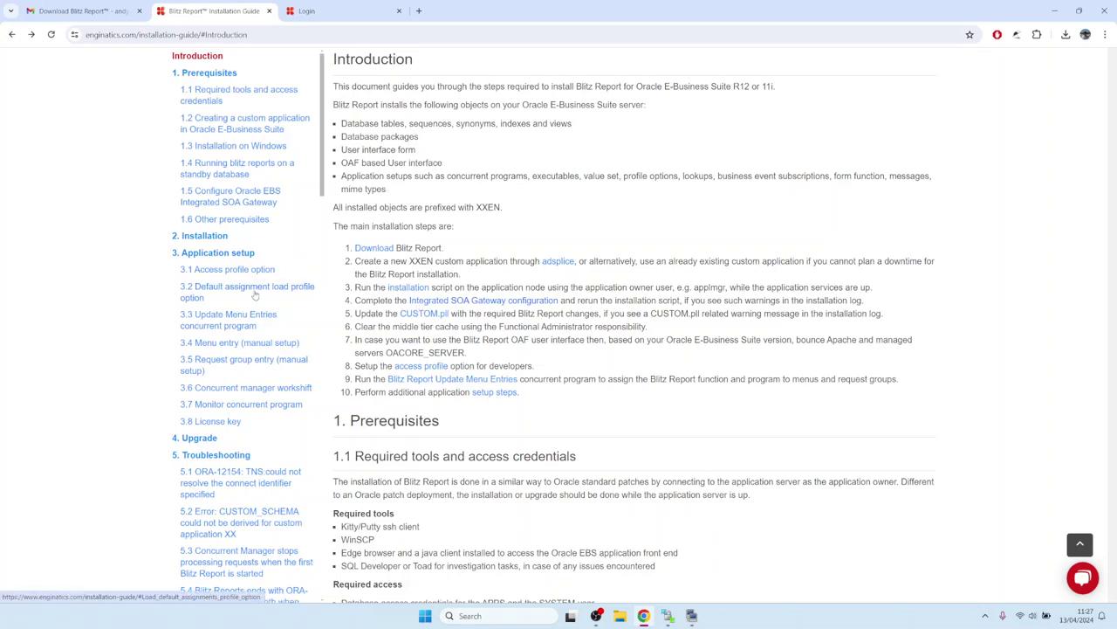
left_click(210, 253)
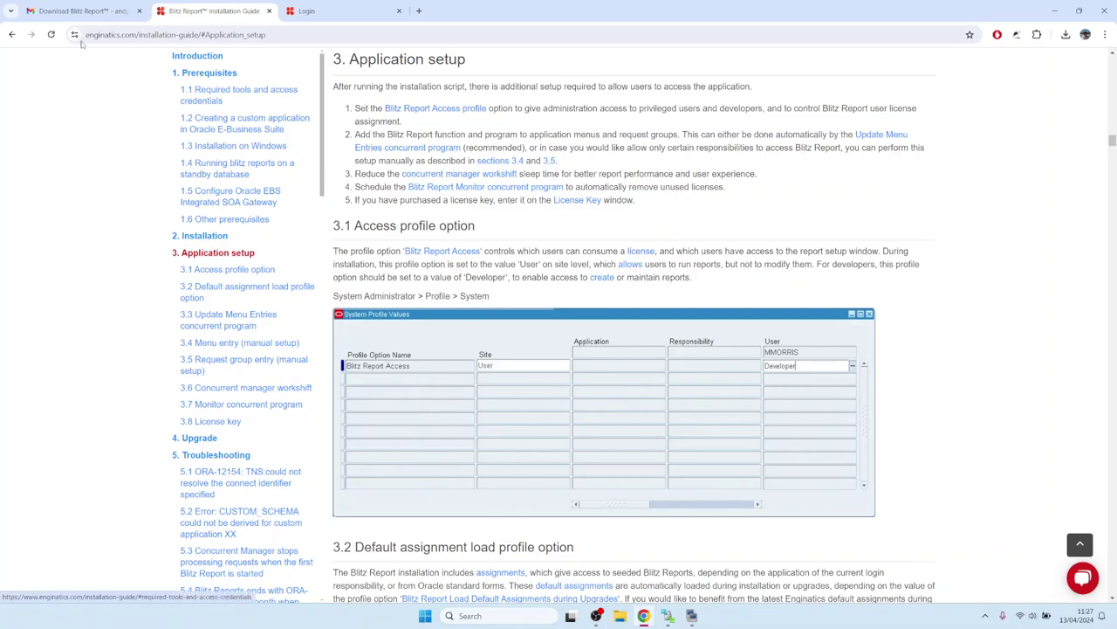
left_click(12, 35)
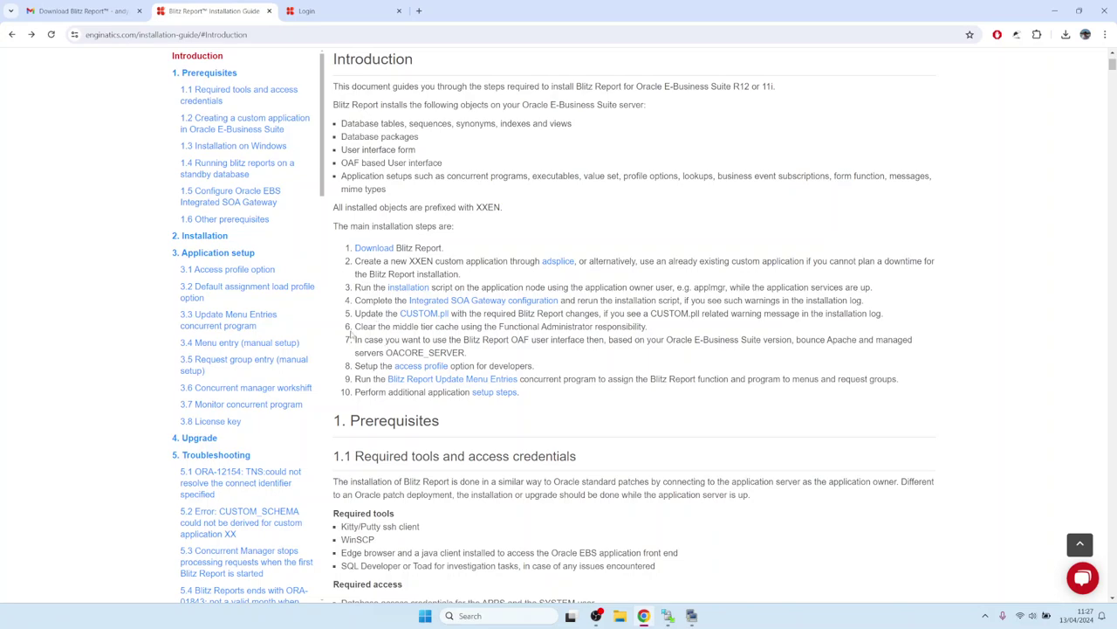
left_click_drag(362, 326, 653, 332)
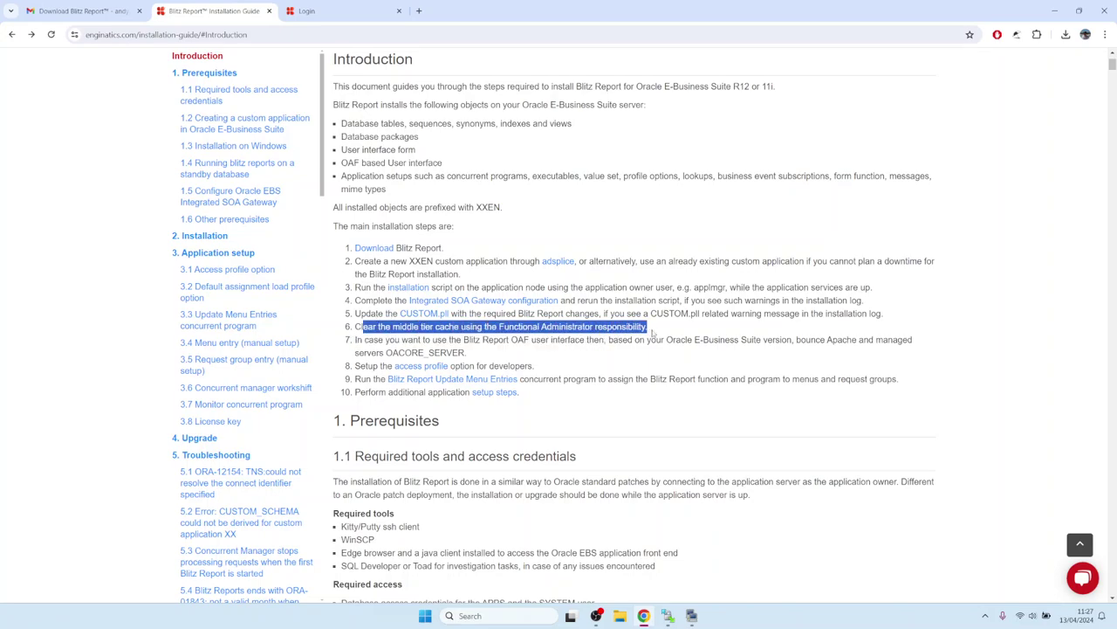
left_click(332, 17)
- Log in and clear all caches from Functional Administrator's Caching Framework Global Configuration
left_click(532, 248)
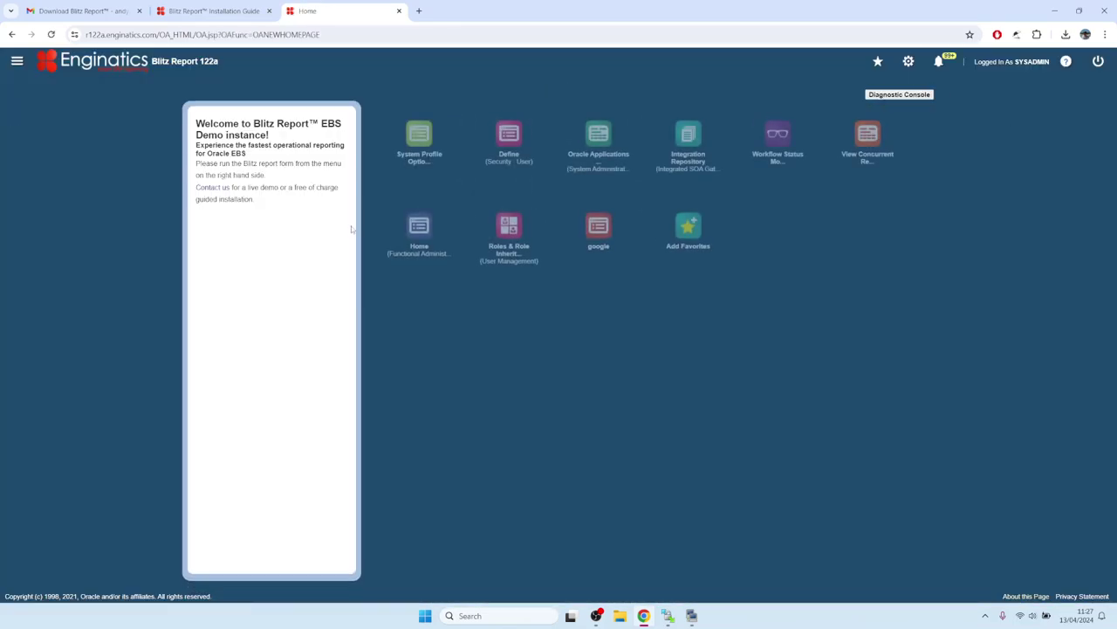
left_click(422, 231)
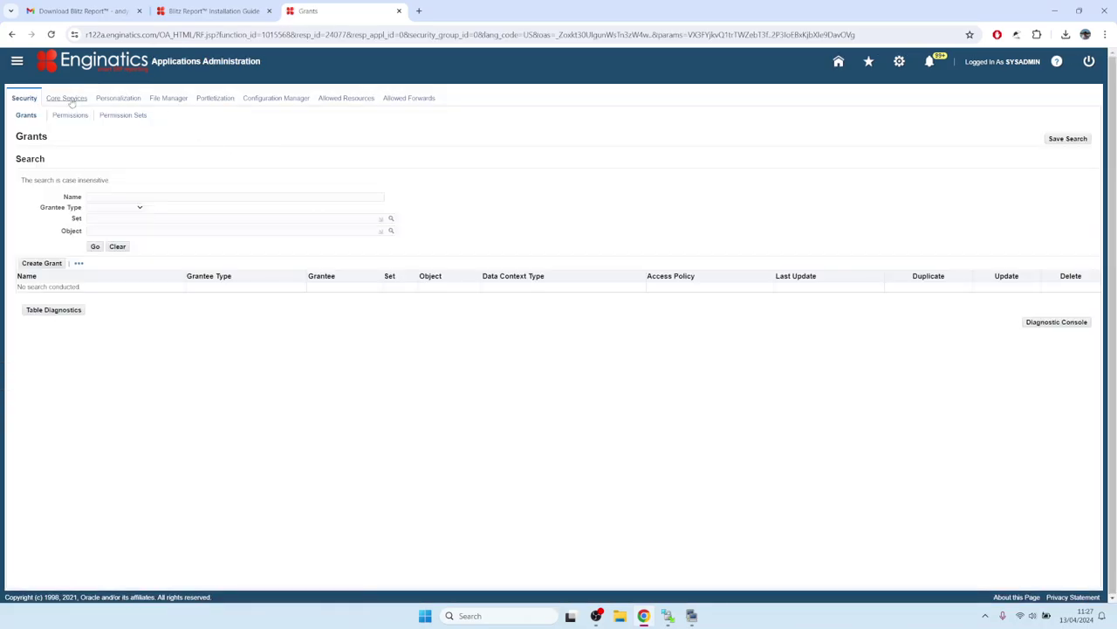
left_click(68, 99)
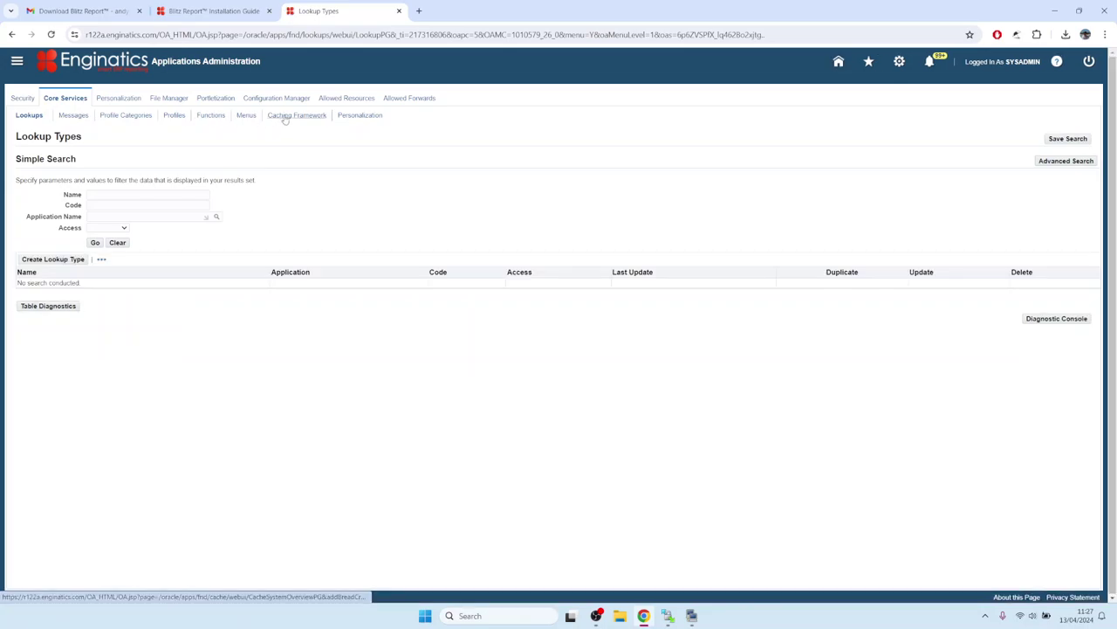
left_click(285, 119)
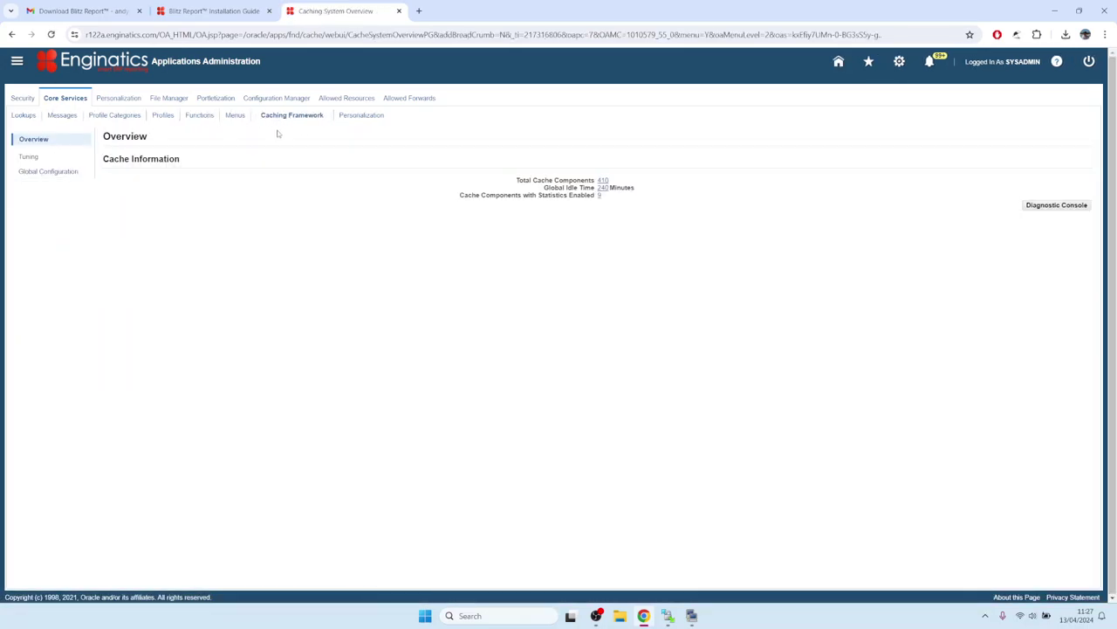
left_click(55, 172)
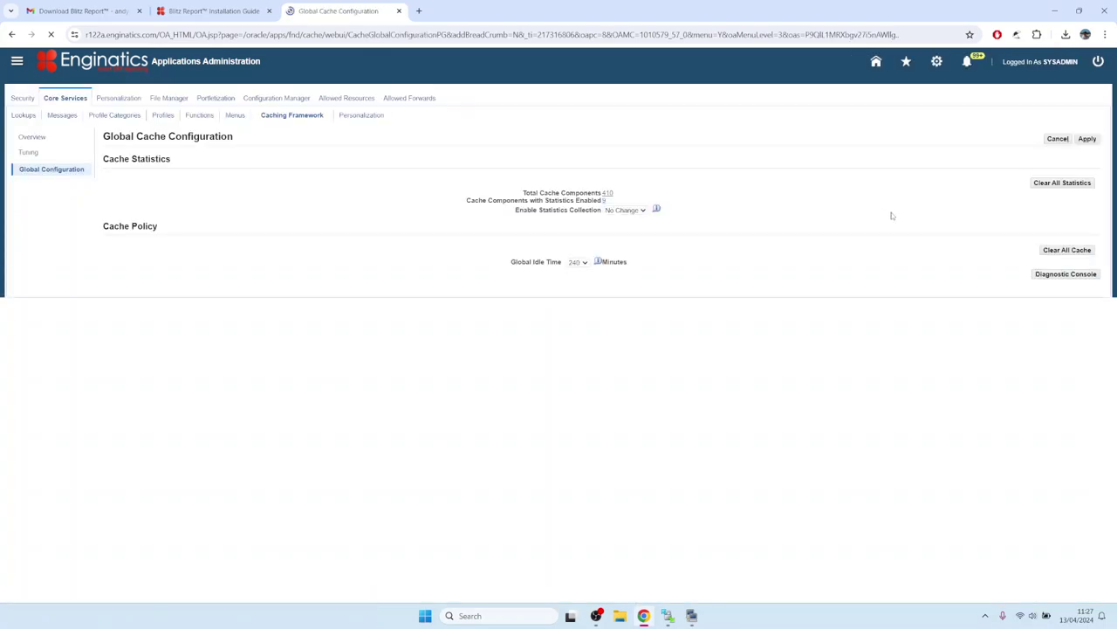
left_click(1067, 249)
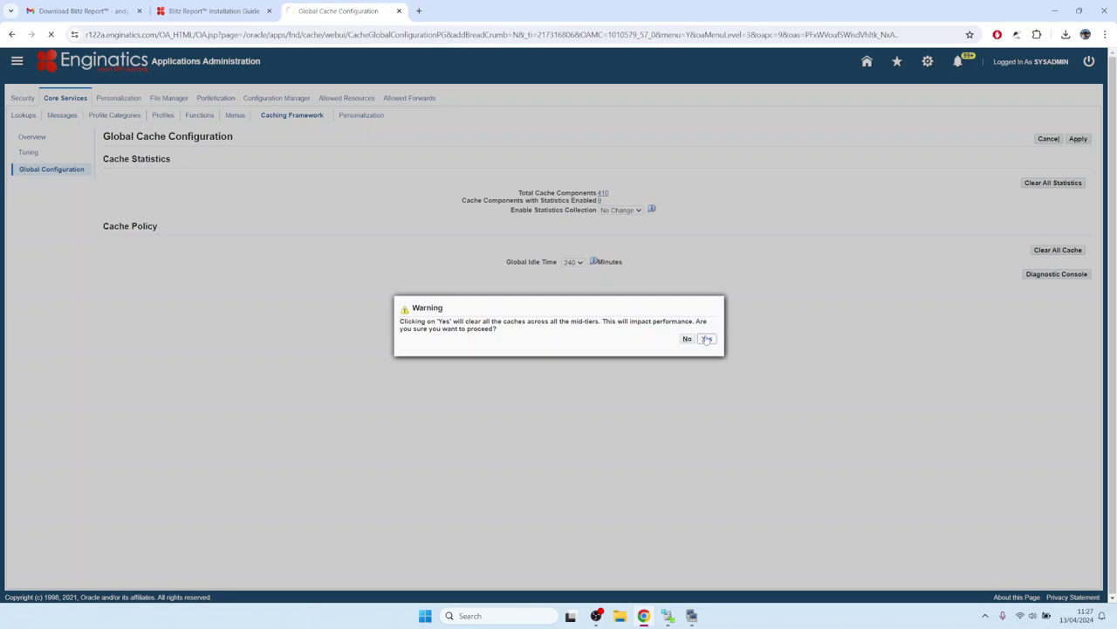
left_click(707, 339)
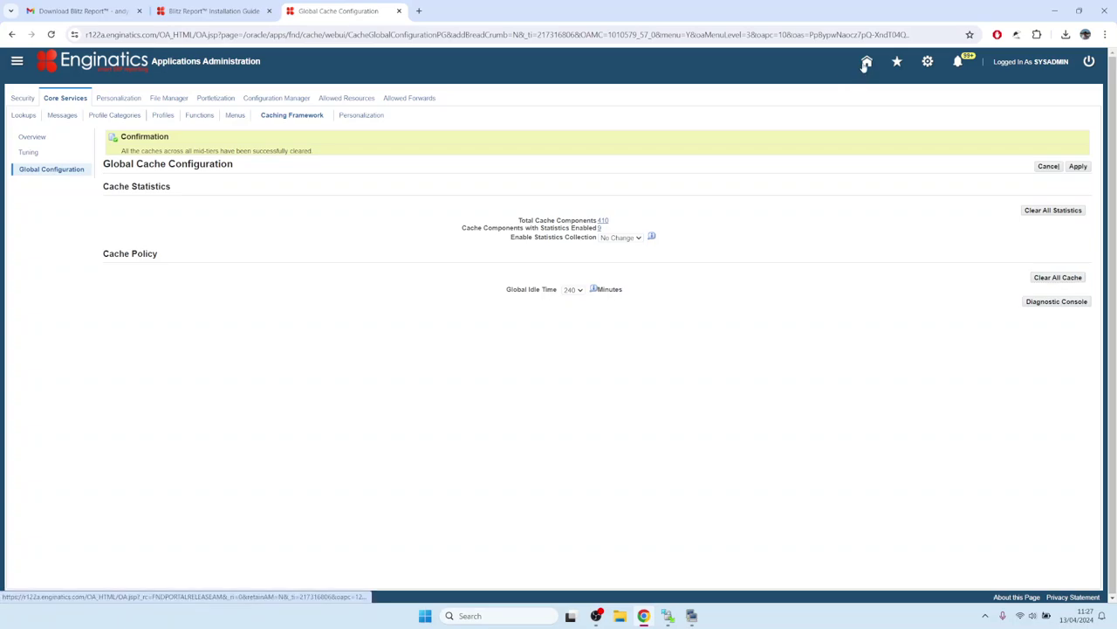
left_click(866, 62)
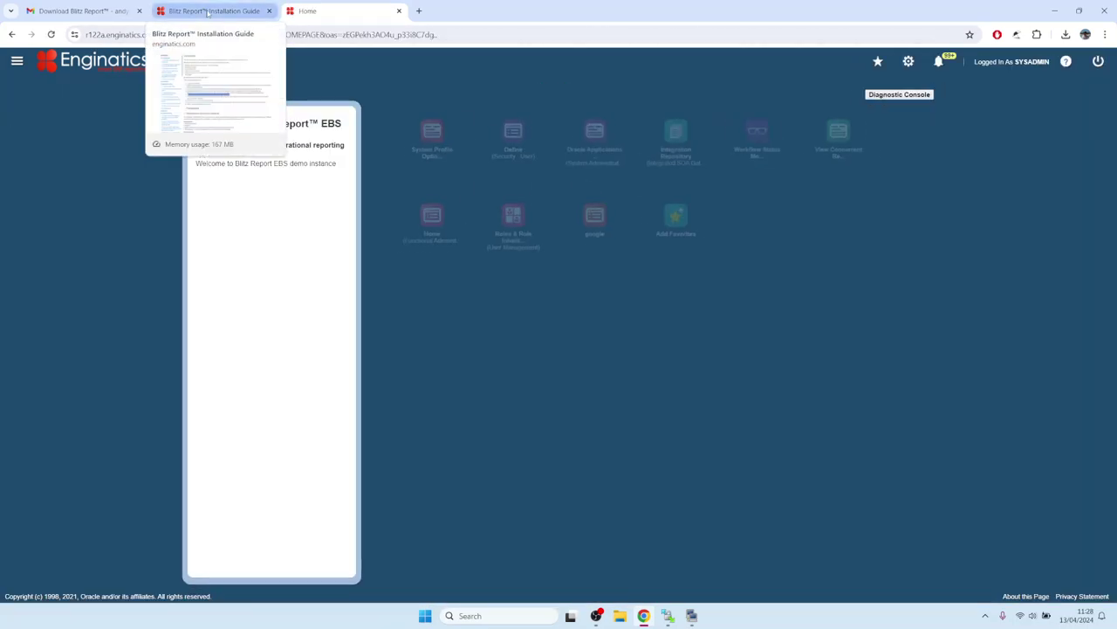
- Open the guide's 3. Application setup and its section 3.1 on the Blitz Report Access profile option
left_click(208, 13)
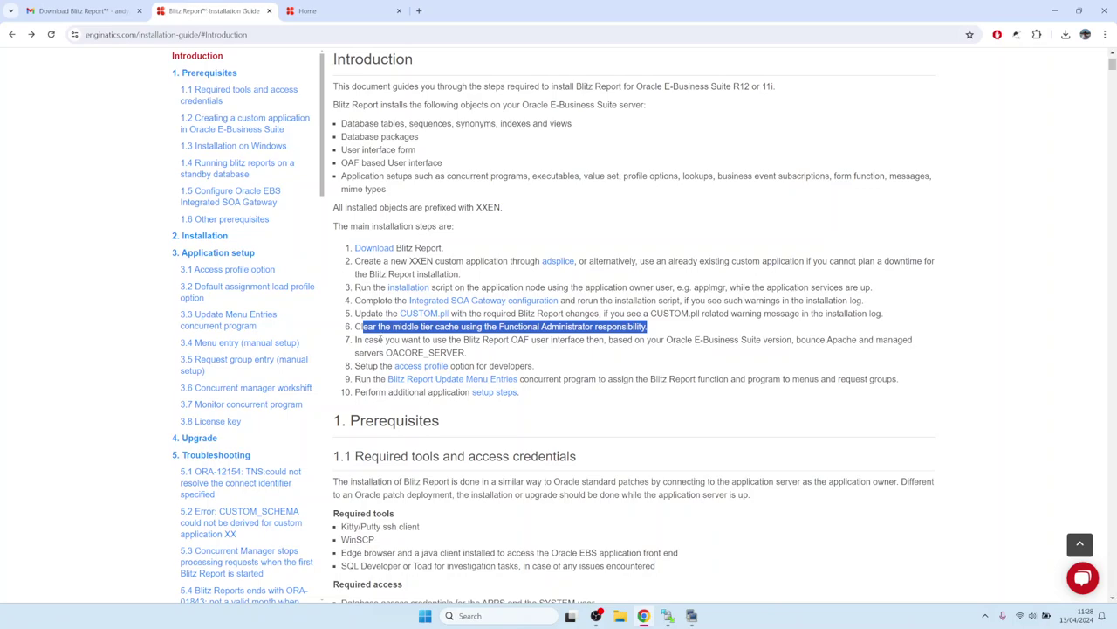
left_click(374, 349)
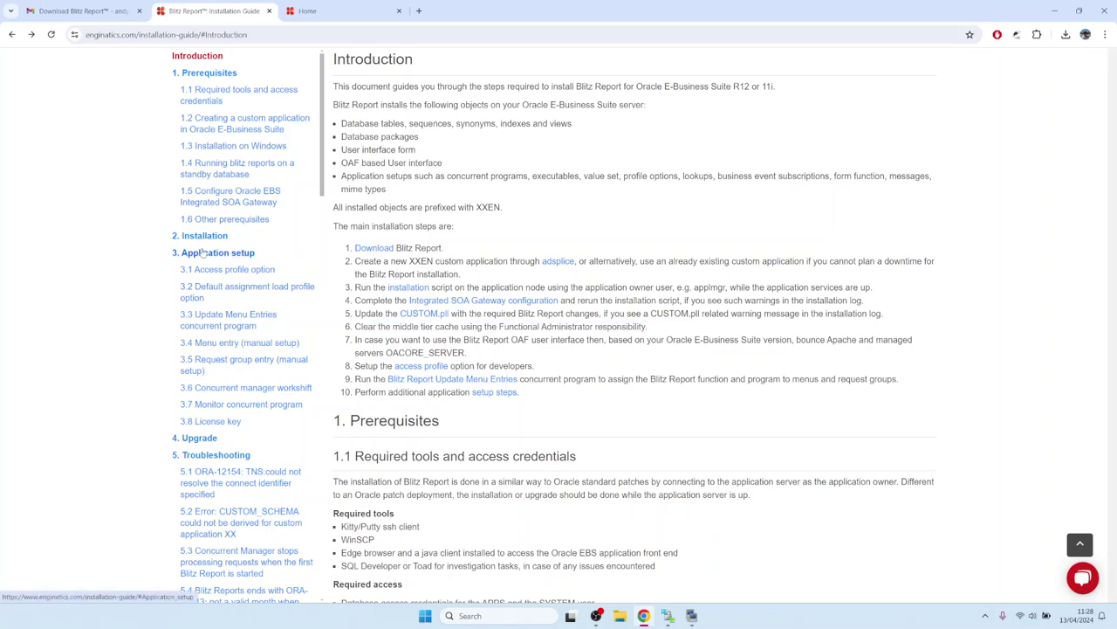
left_click(202, 254)
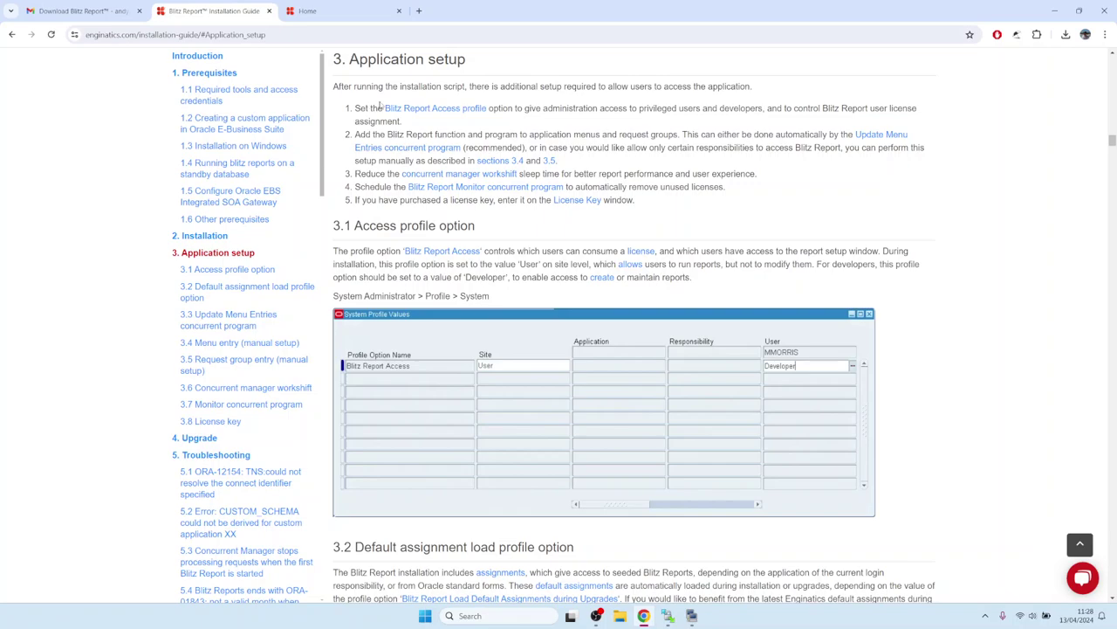
left_click_drag(385, 107, 486, 108)
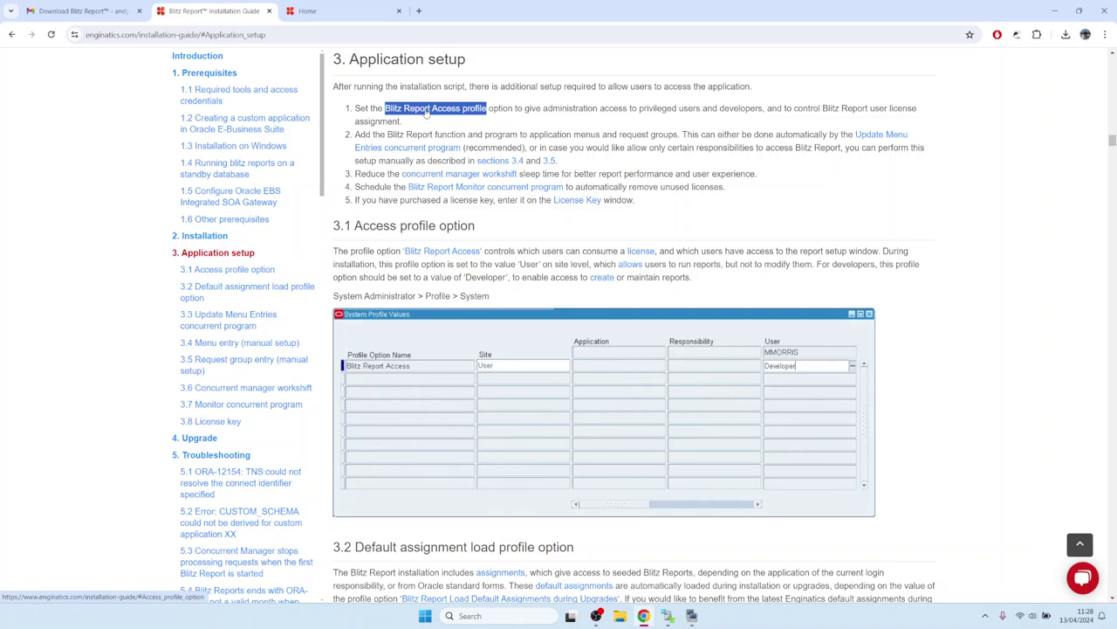
left_click(426, 111)
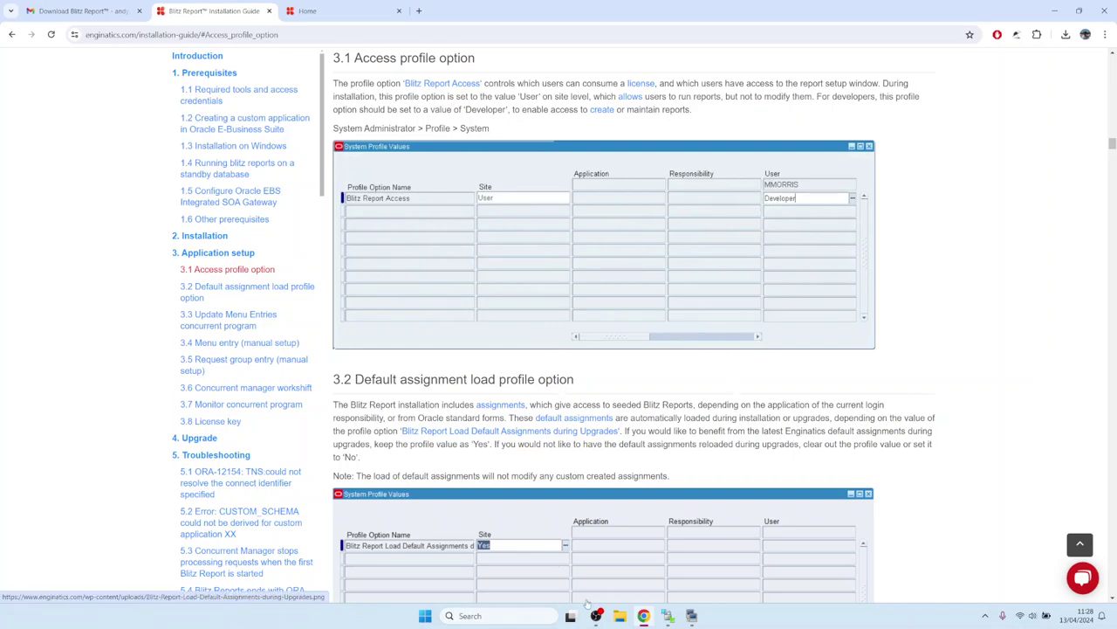
left_click(308, 11)
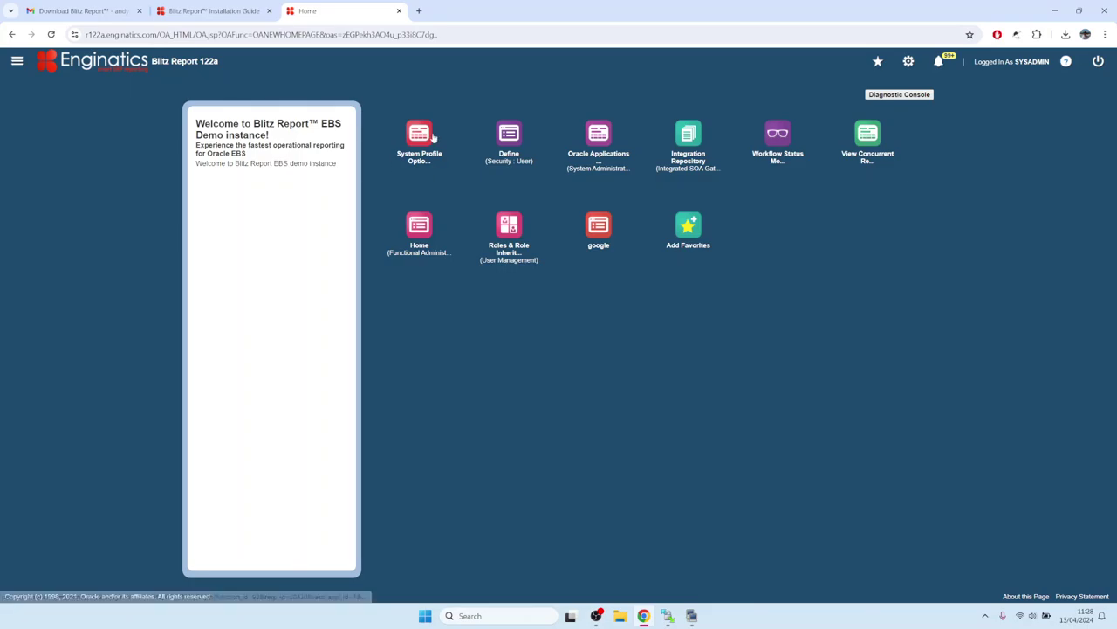
- Launch the System Profile Options form through the frmservlet.jnlp Java forms launcher
left_click(432, 137)
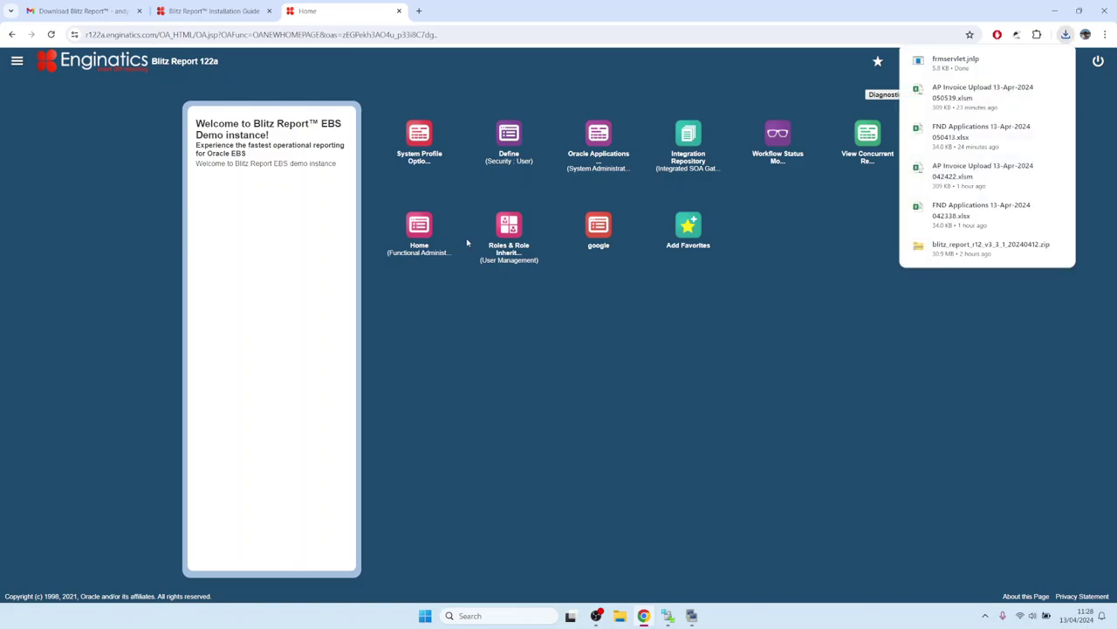
left_click(951, 59)
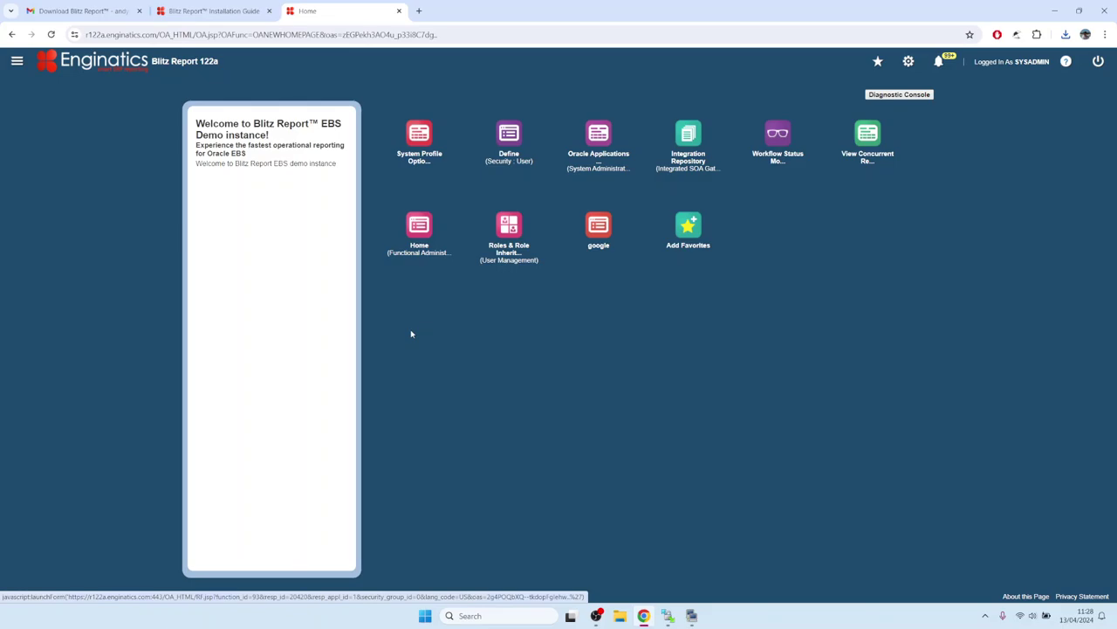
left_click(600, 340)
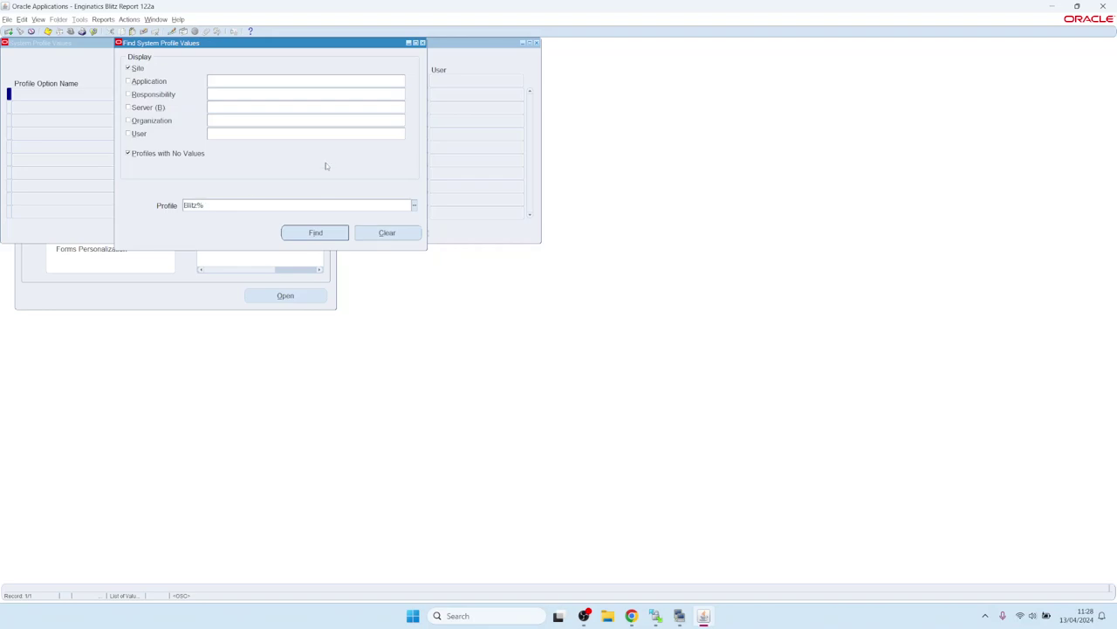
- Find the Blitz% profile values for user SYSADMIN and select the Blitz Report Access row
left_click(237, 132)
type("SYSADMIN")
key("Return")
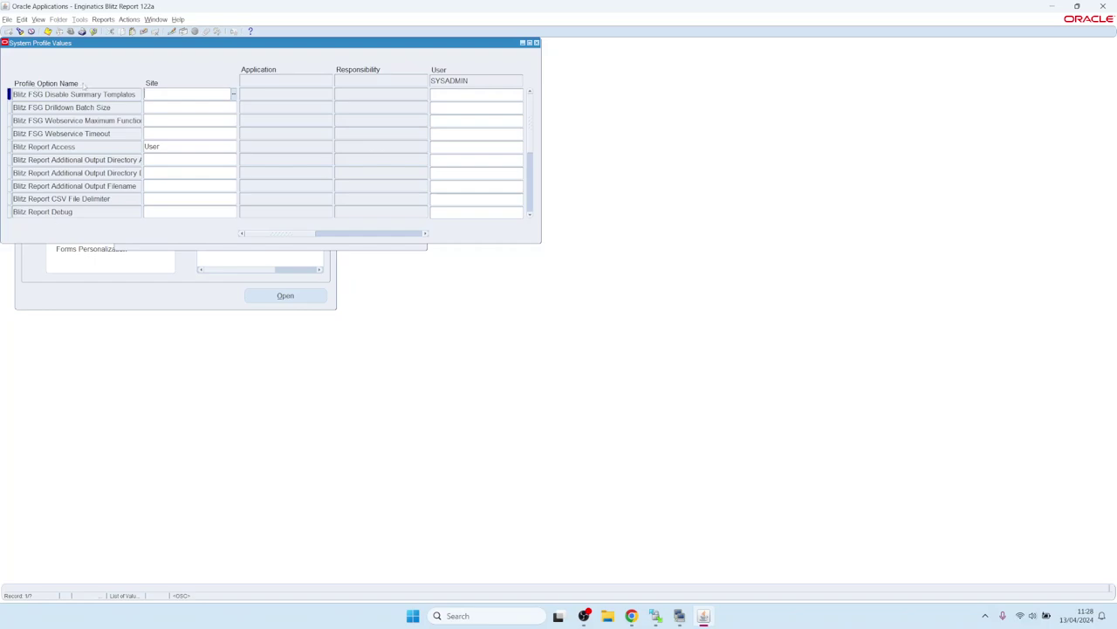
left_click(70, 147)
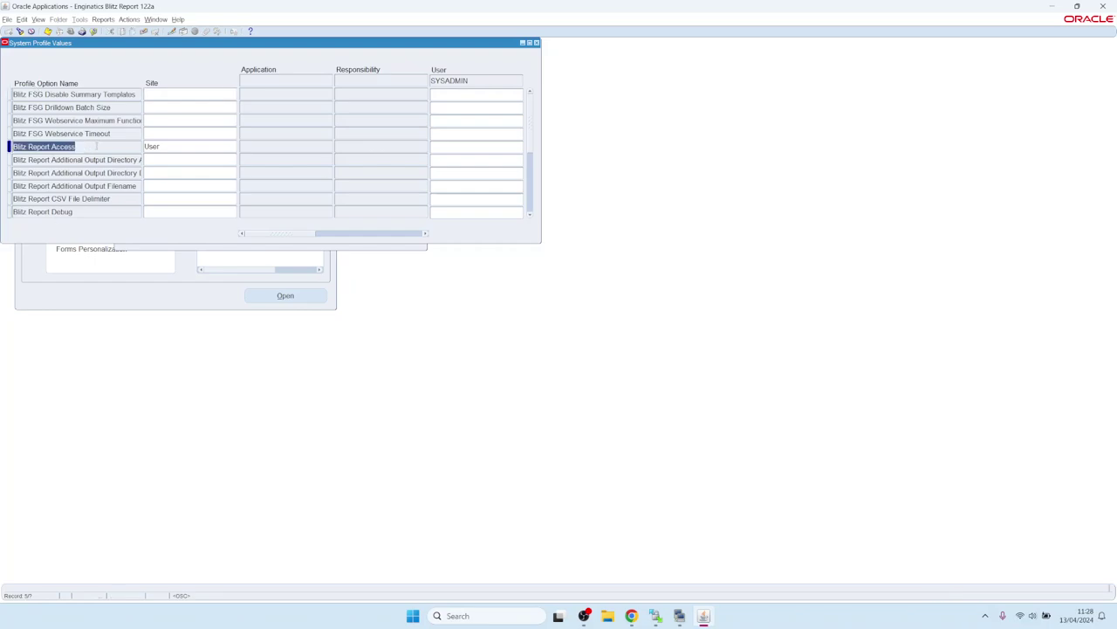
left_click(175, 146)
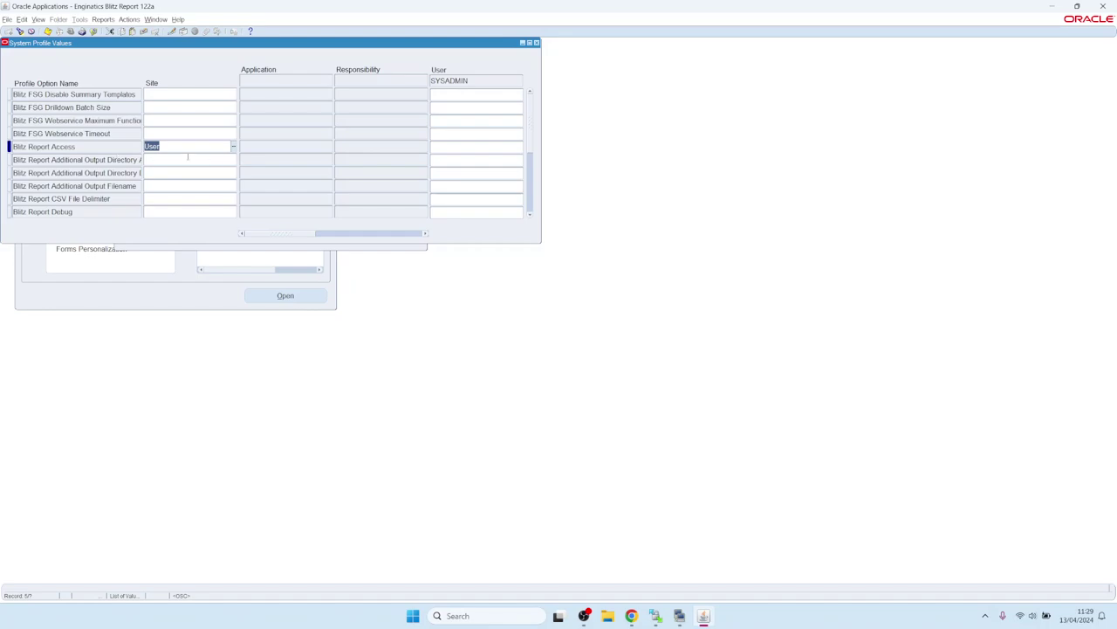
- Set Blitz Report Access to System at the SYSADMIN user level, save, and close the form
left_click(447, 149)
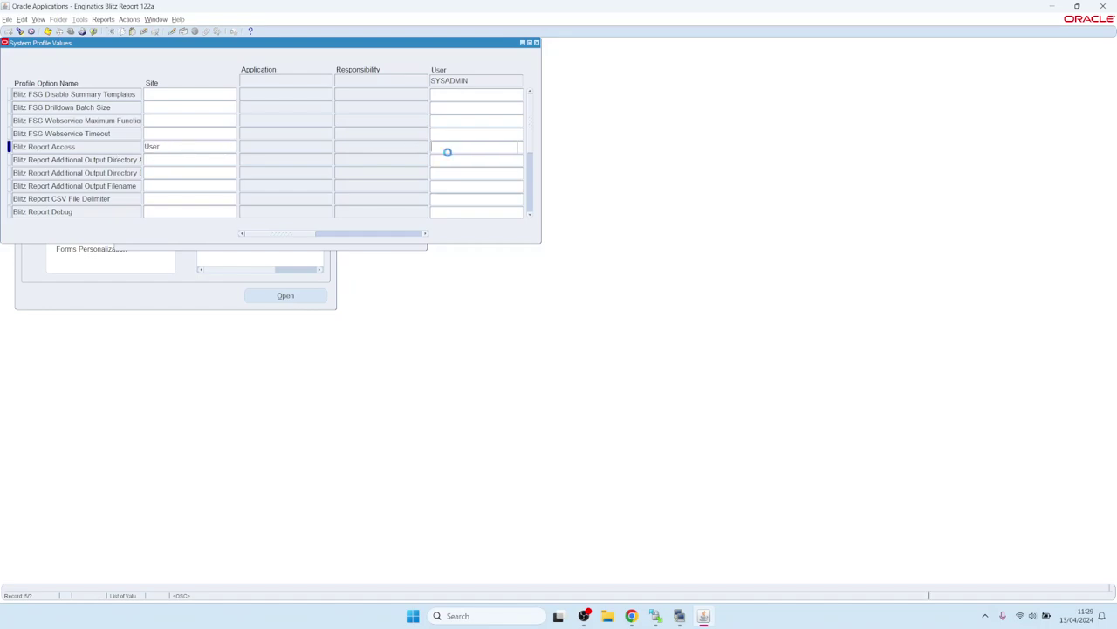
left_click(520, 148)
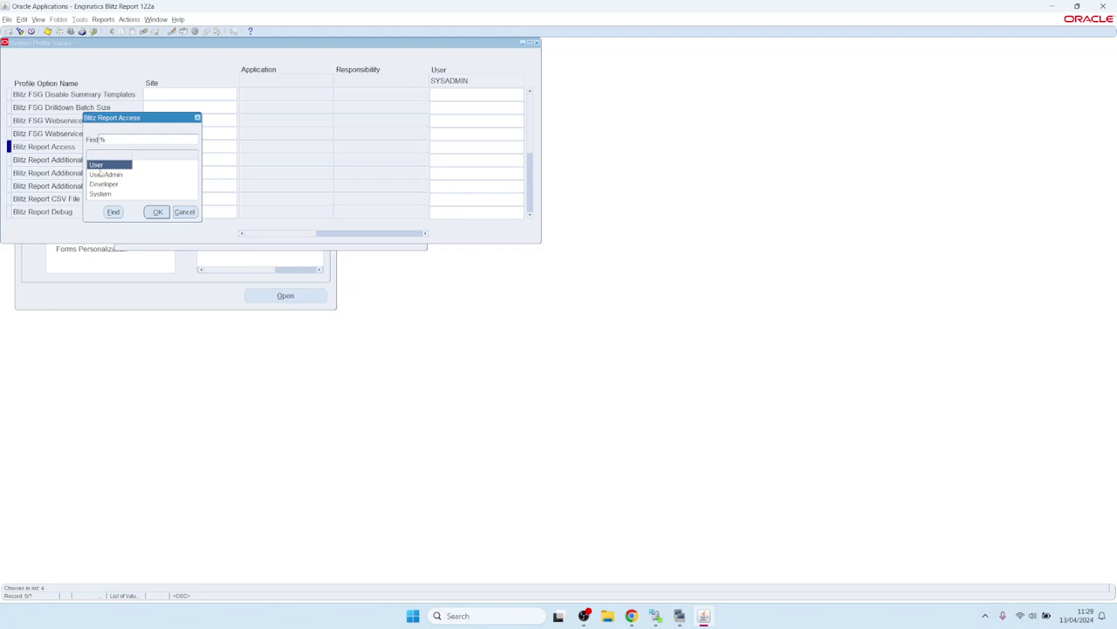
left_click(104, 184)
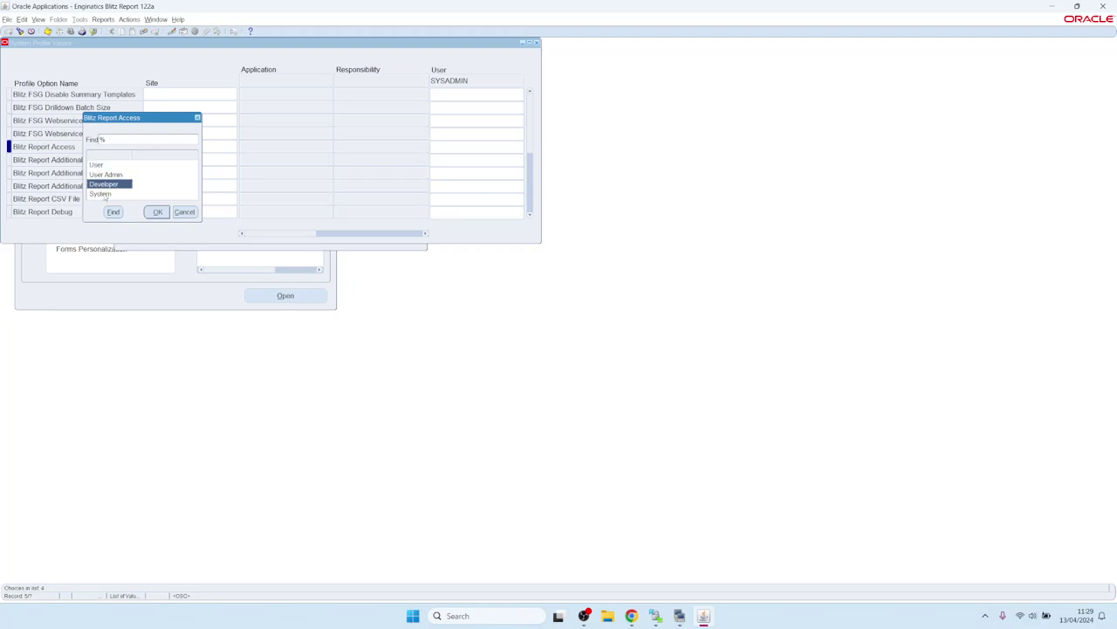
left_click(106, 197)
left_click(105, 186)
left_click(102, 197)
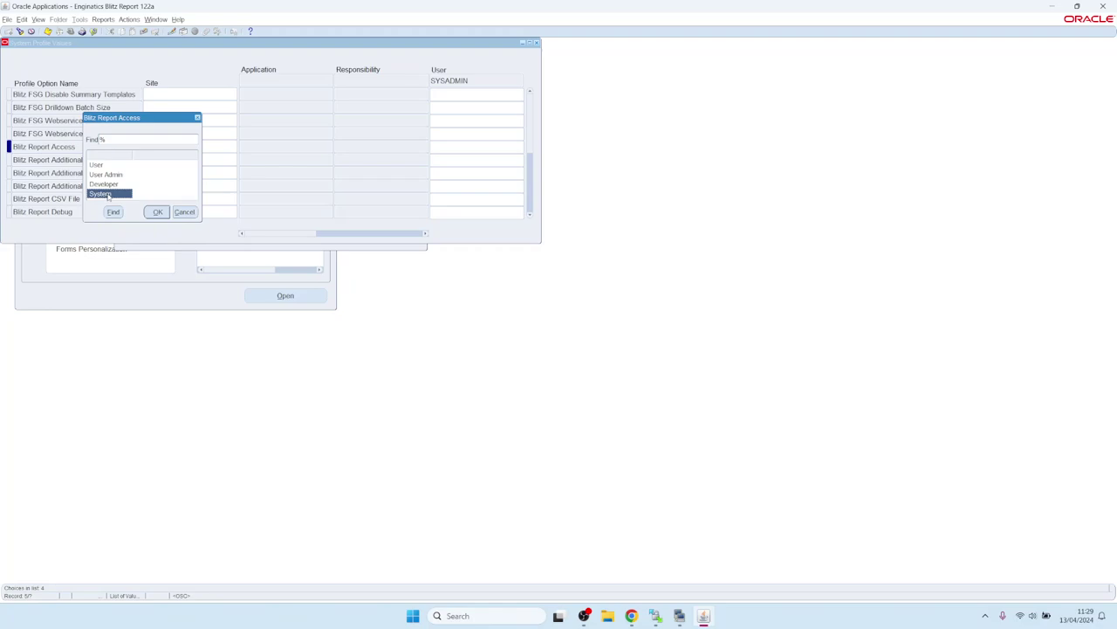
double_click(108, 197)
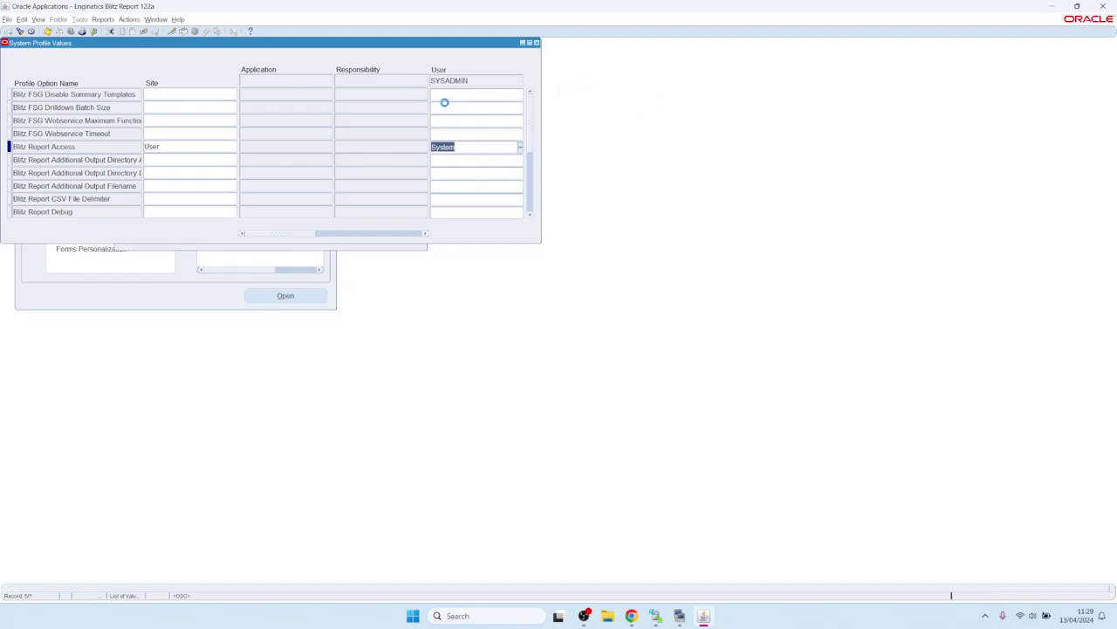
key("ctrl+s")
left_click(536, 42)
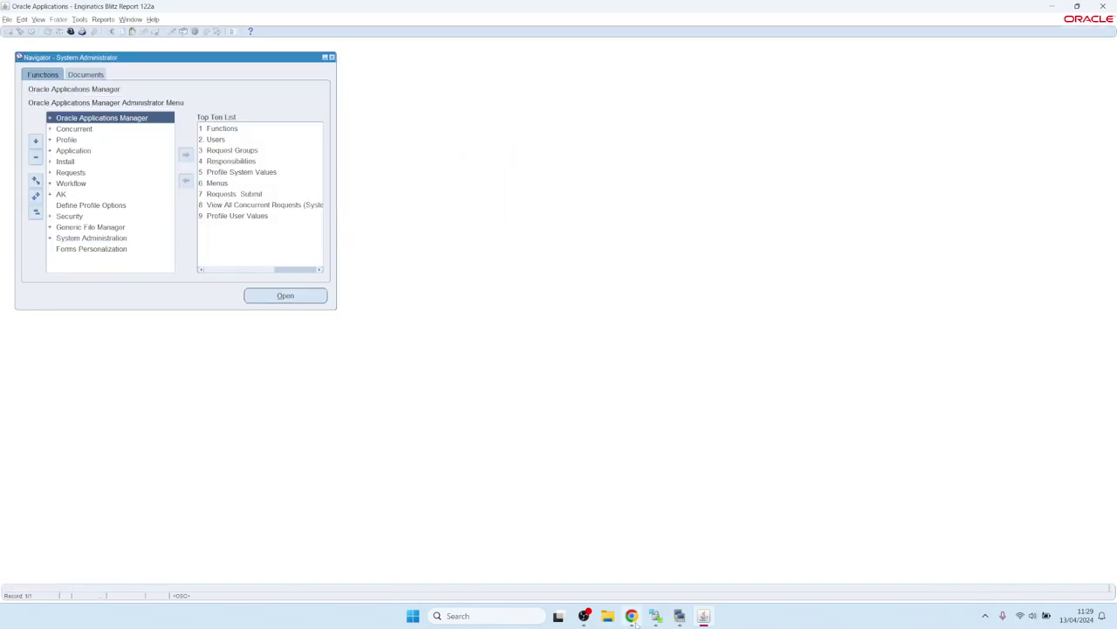
- In the guide's Application setup, open section 3.3 on the Update Menu Entries concurrent program
left_click(631, 616)
left_click(207, 9)
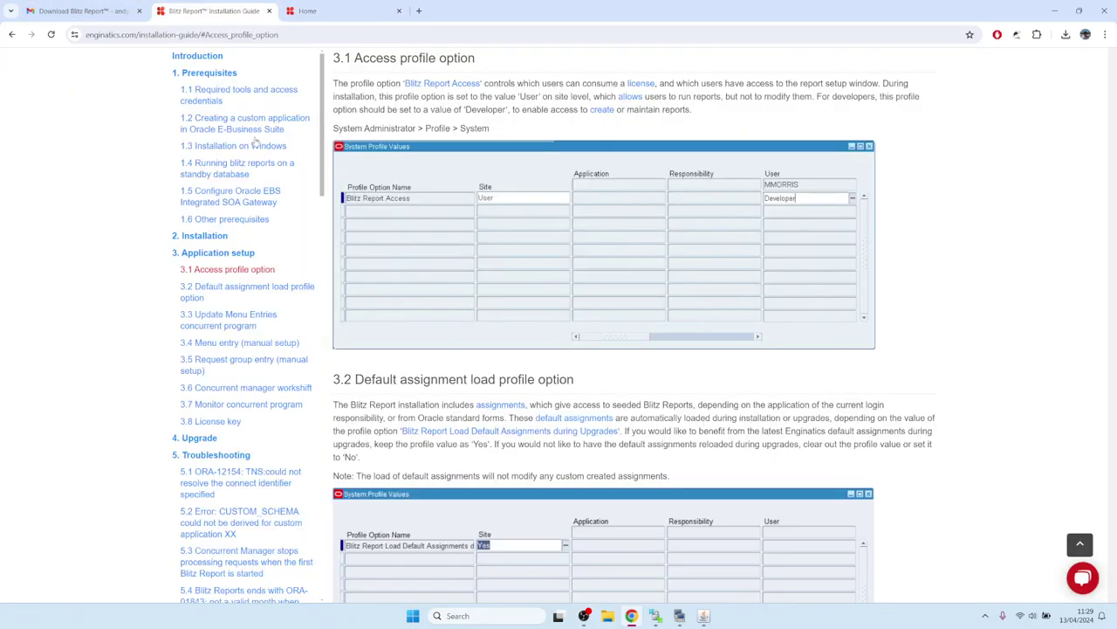
left_click(12, 34)
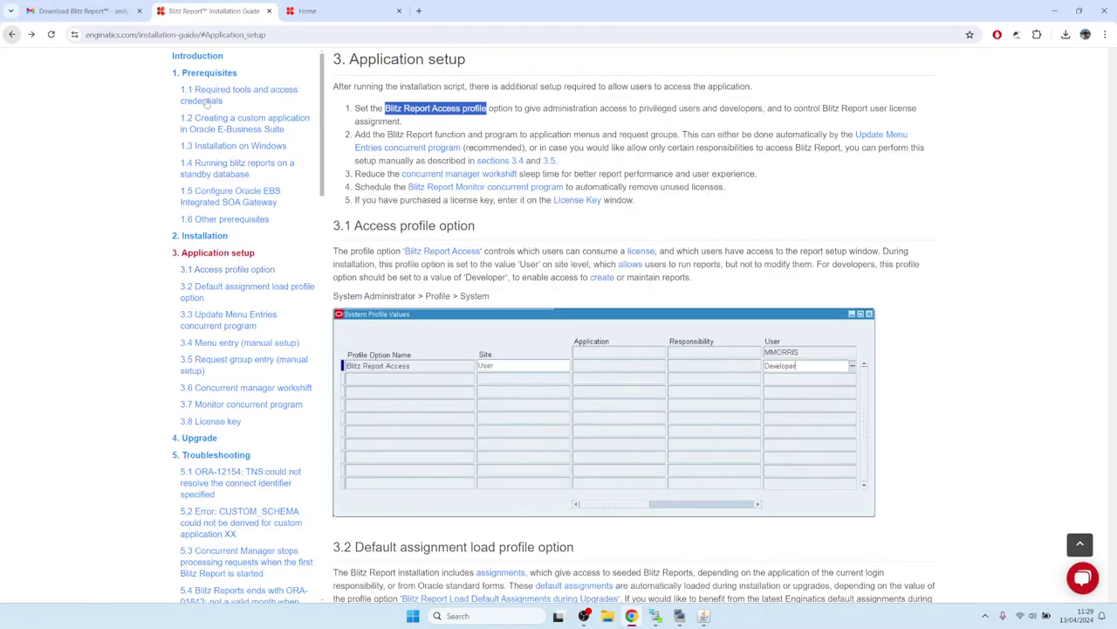
left_click(371, 134)
left_click_drag(391, 134, 485, 135)
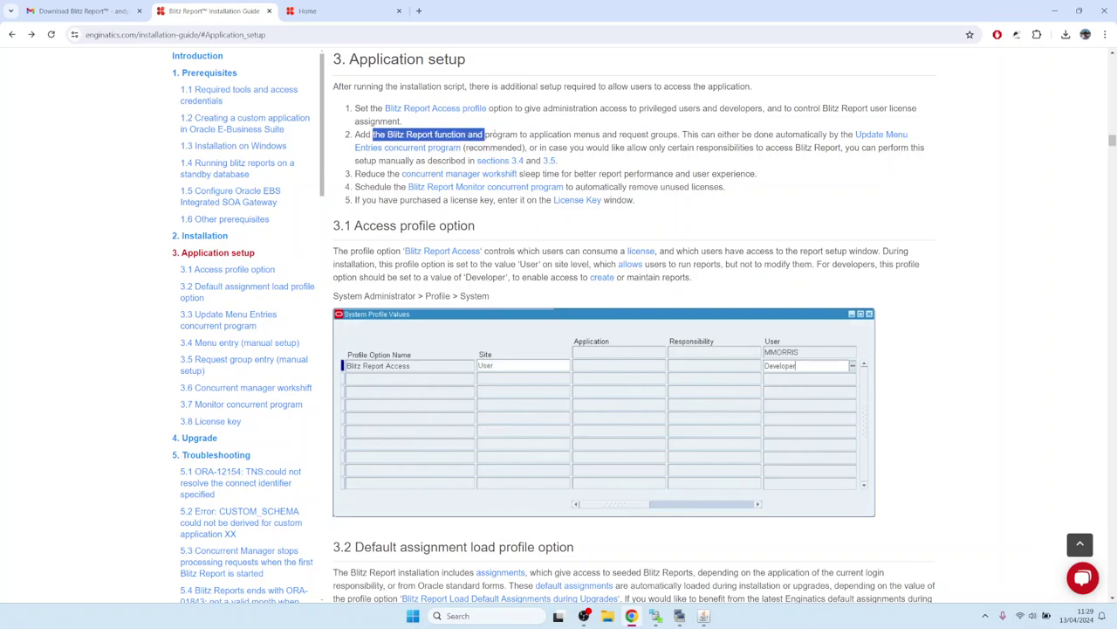
left_click(489, 135)
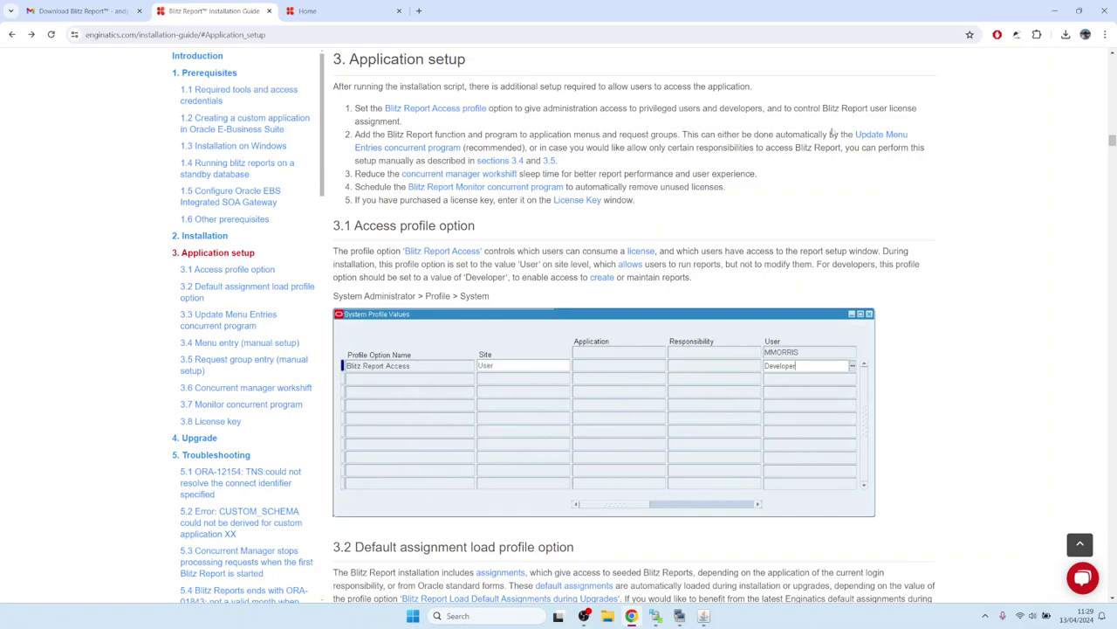
left_click(876, 137)
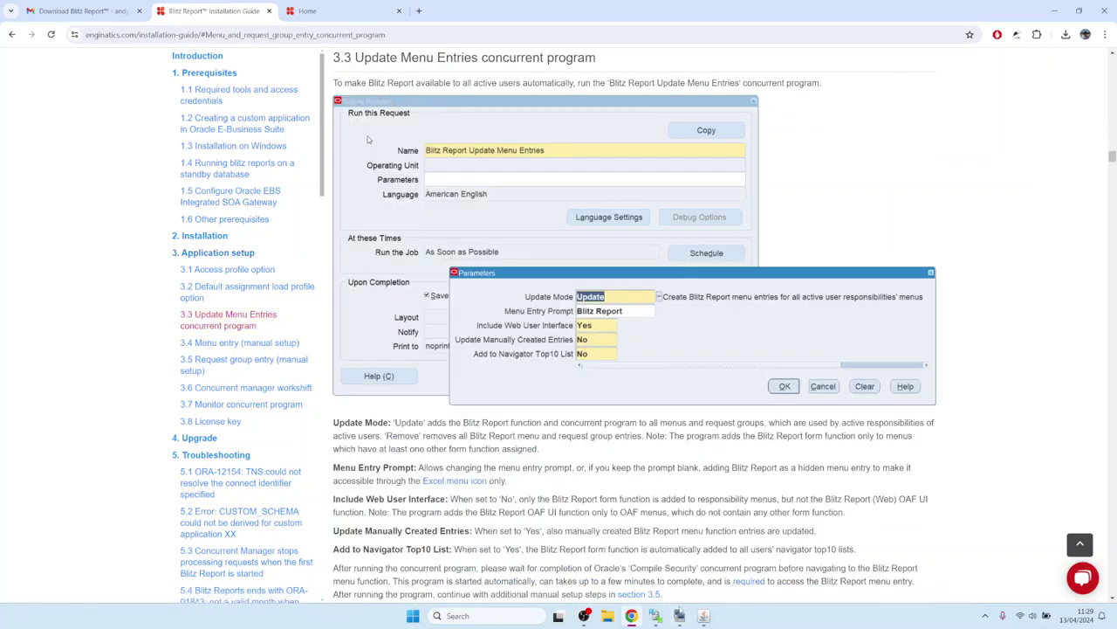
- Switch back to Oracle Applications and open the Requests form via View > Requests
key("alt+Tab")
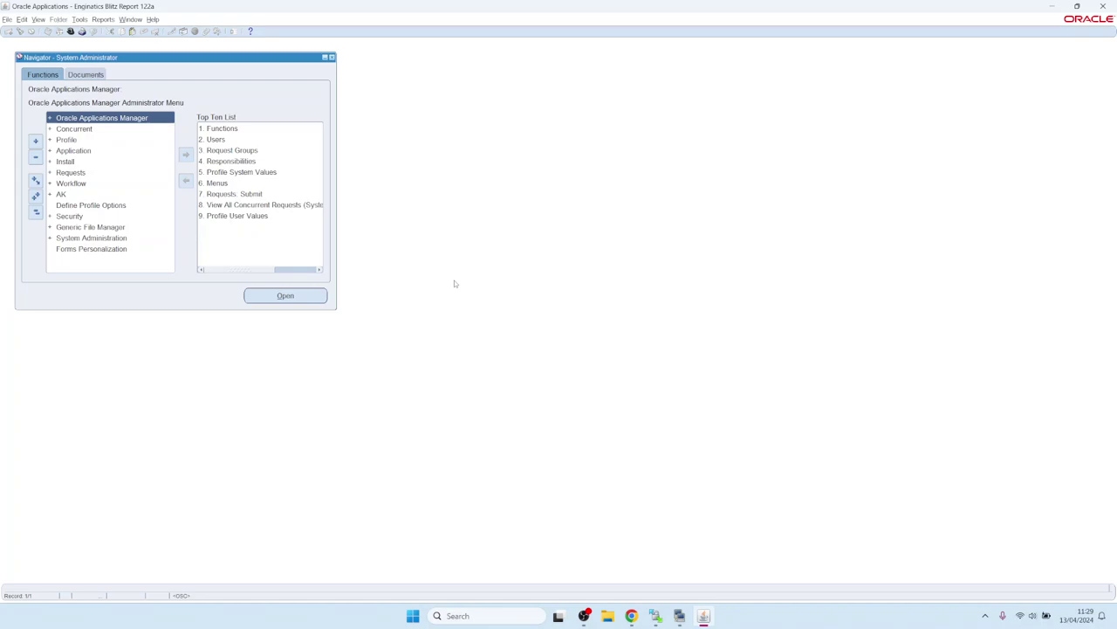
key("alt+v")
key("r")
- Start a new single request for the Blitz Report Update Menu Entries program
key("alt+n")
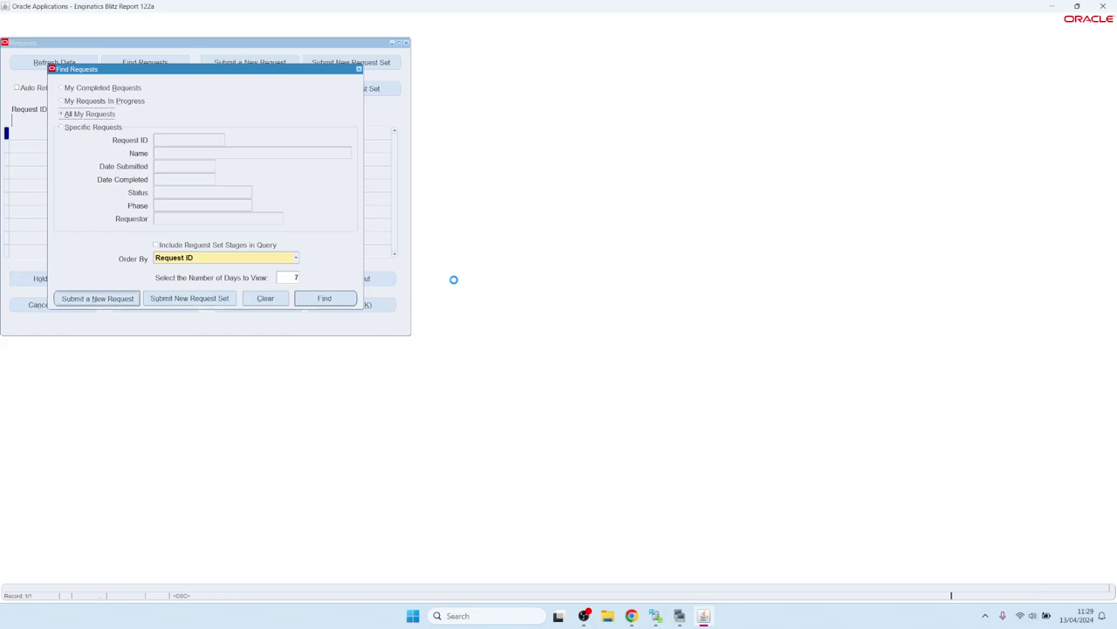
type("Blitz%")
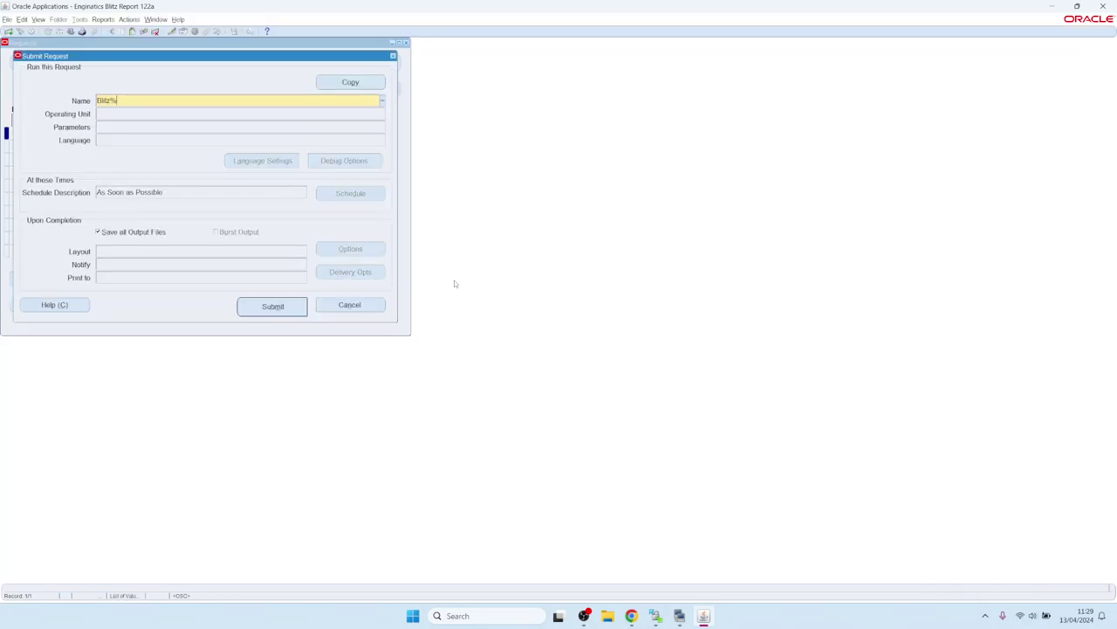
key("Tab")
key("Down")
key("Down")
key("Down")
key("Down")
key("Down")
key("Down")
key("Down")
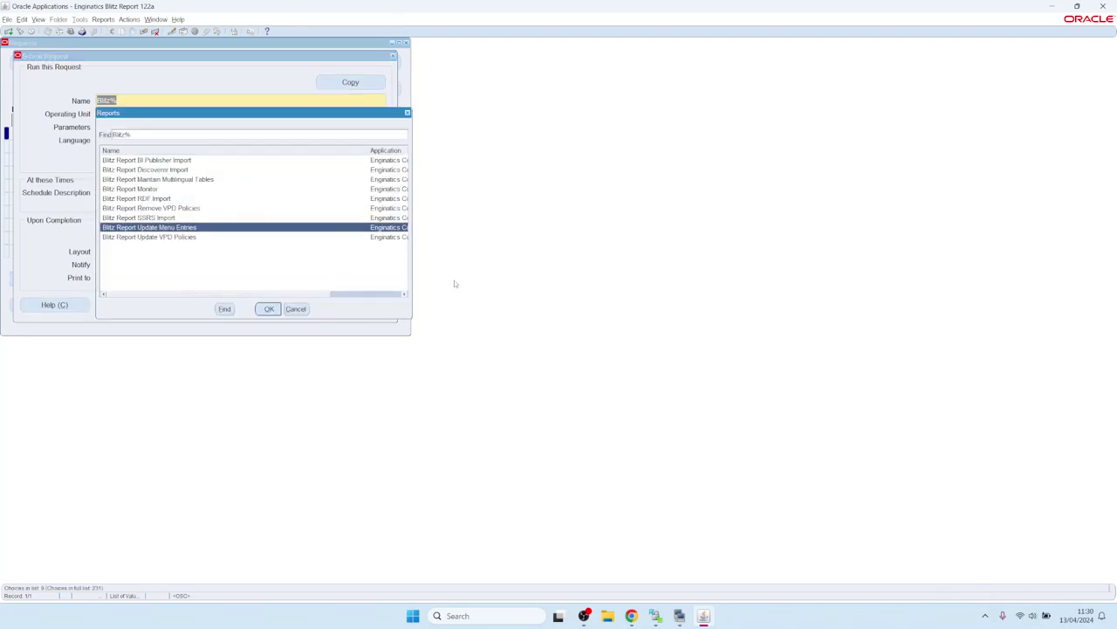
key("Return")
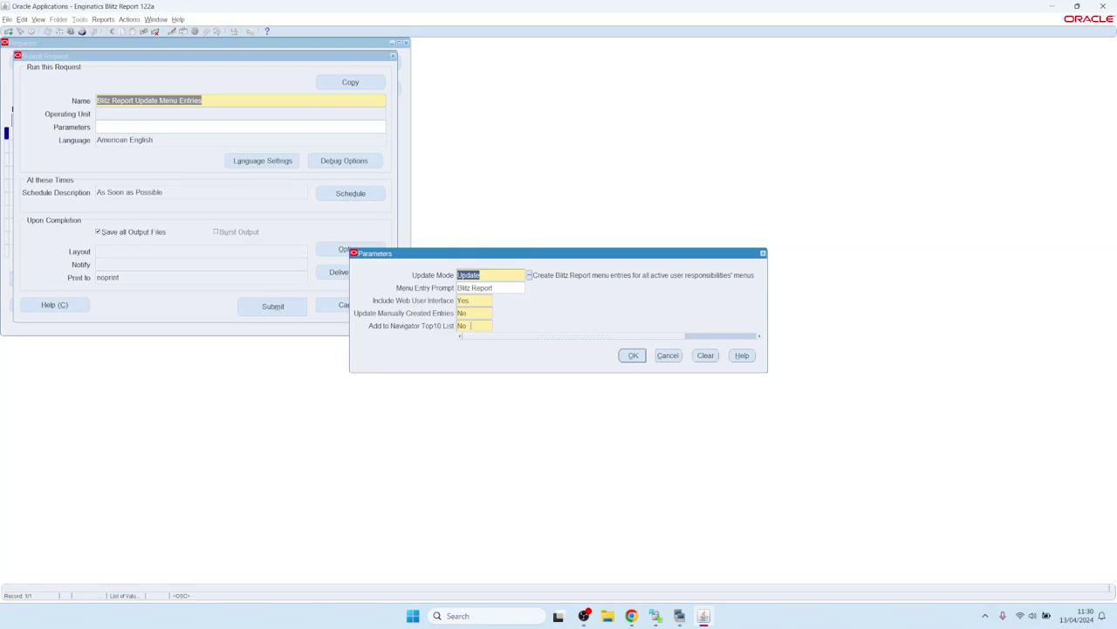
- Set Add to Navigator Top10 List to Yes, submit the request, and confirm it is running
left_click(475, 326)
type("Yes")
left_click(634, 355)
left_click(291, 305)
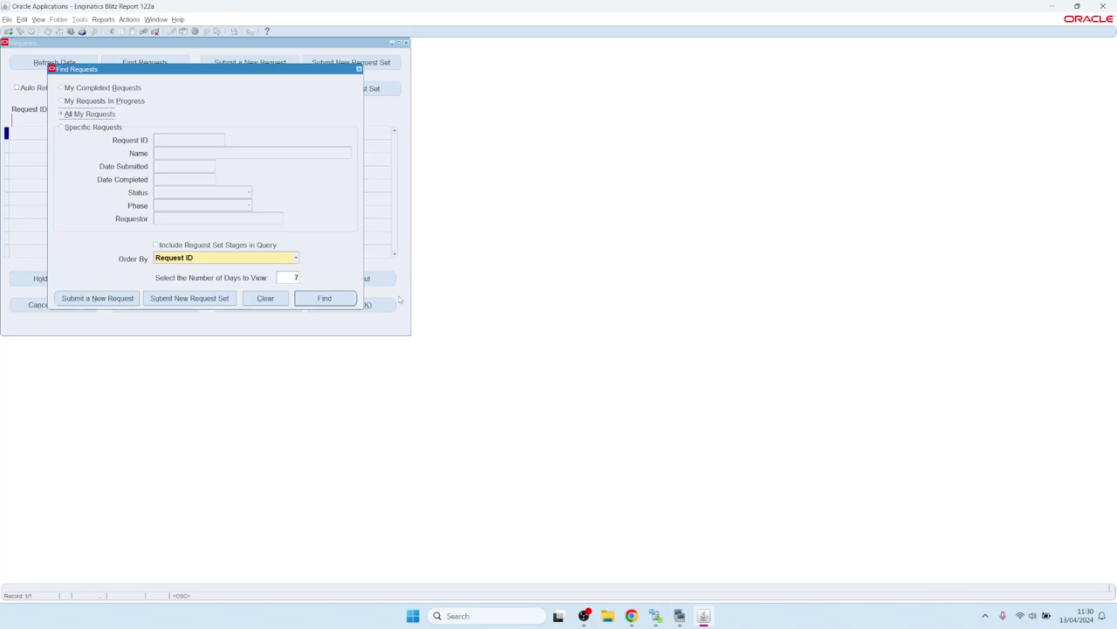
left_click(332, 296)
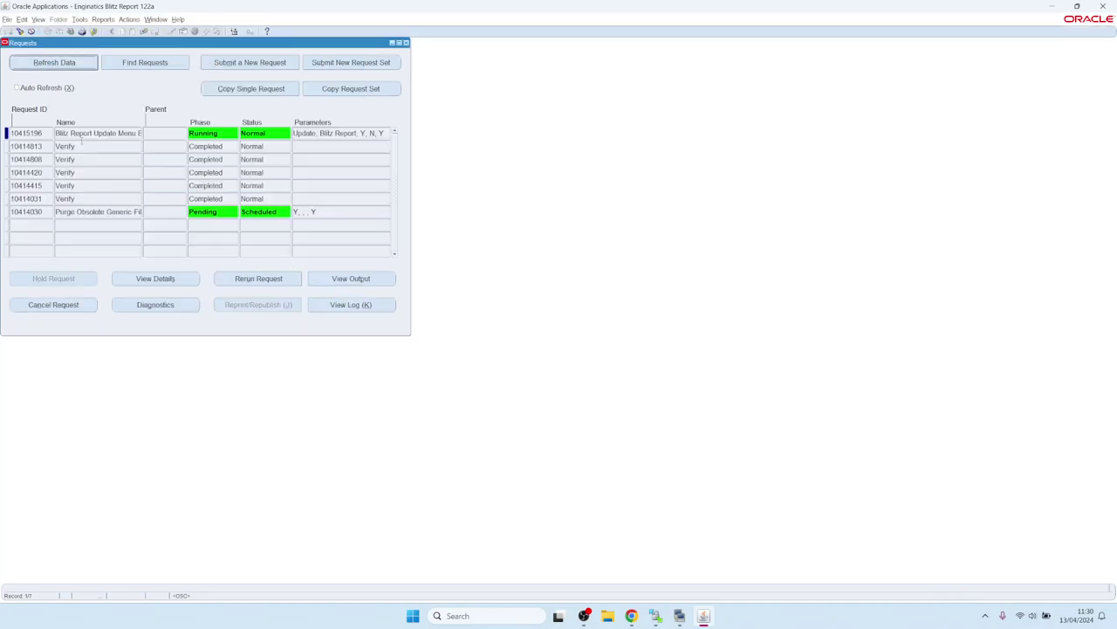
left_click(631, 616)
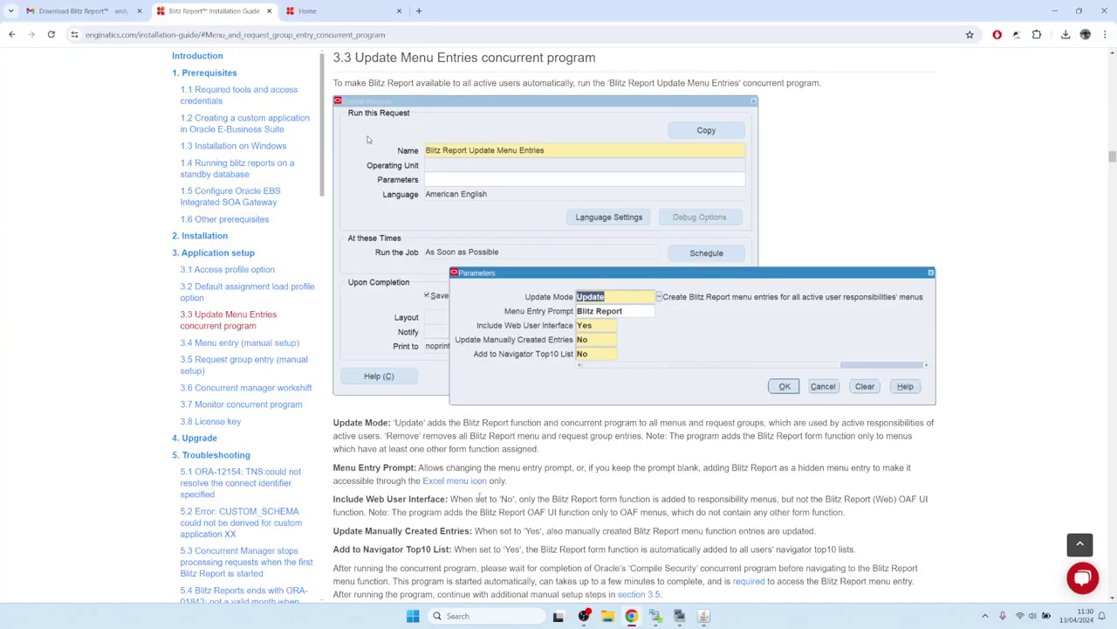
- Open the guide's section 3.6 on the concurrent manager workshift, which recommends 5 sleep seconds
left_click(11, 34)
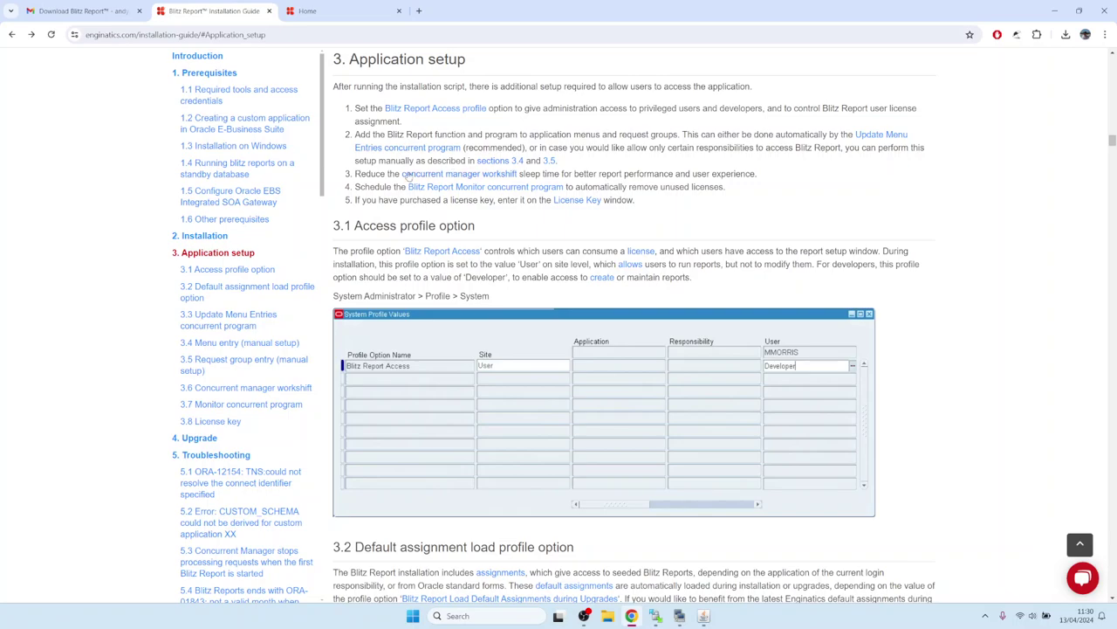
left_click_drag(355, 174, 389, 174)
left_click(424, 175)
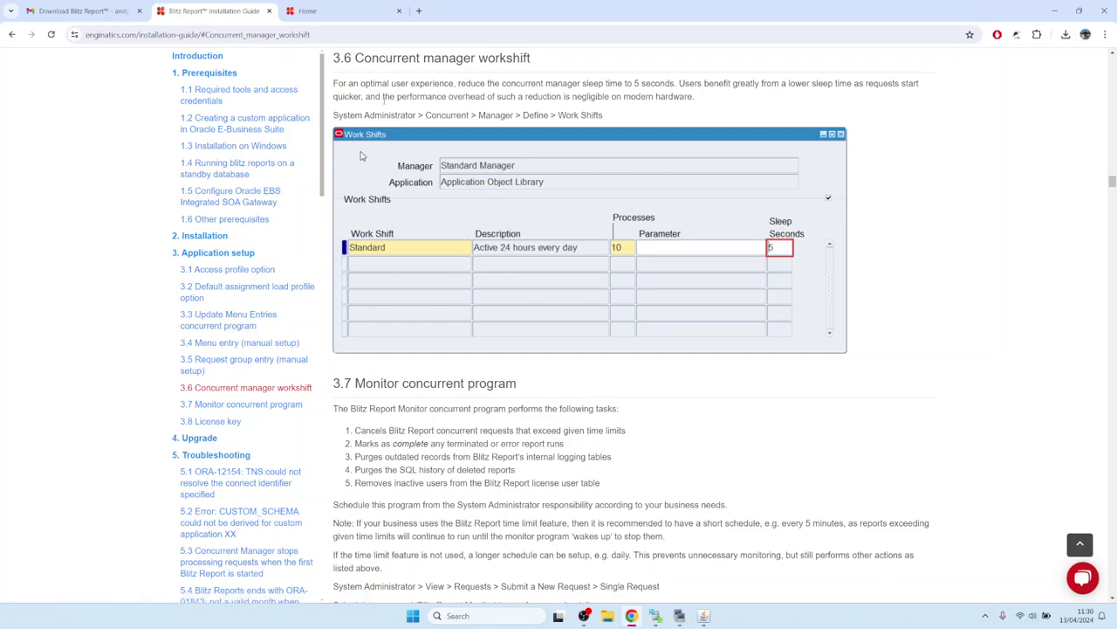
left_click(704, 616)
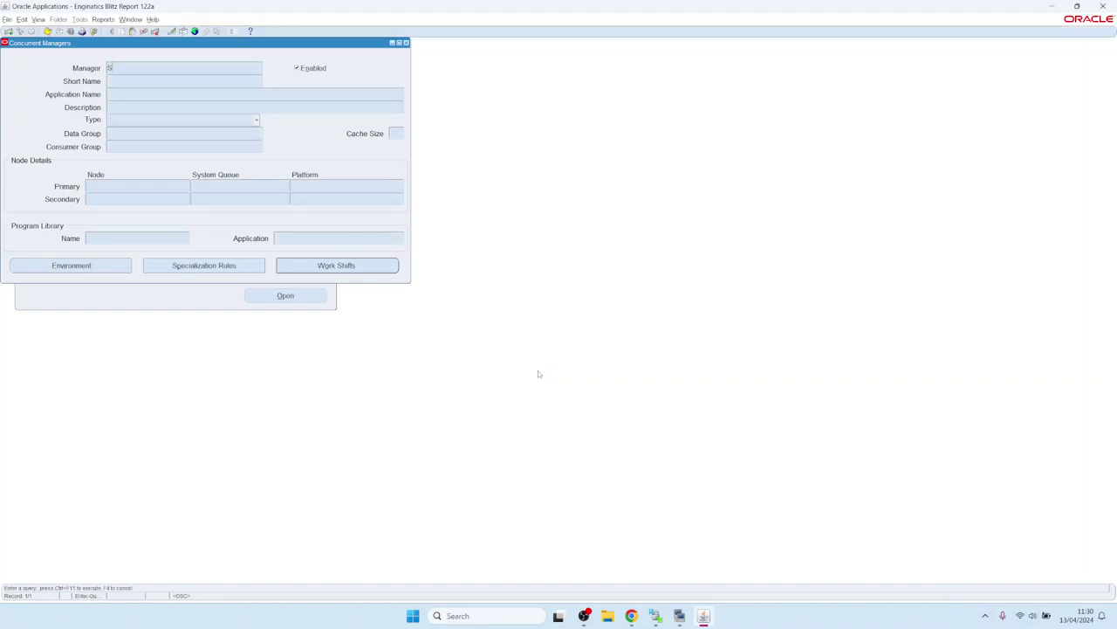
- Query the Standard manager (Stand%), set its work shift Sleep Seconds to 5, save, and close both forms
type("tand%")
key("ctrl+F11")
left_click(336, 266)
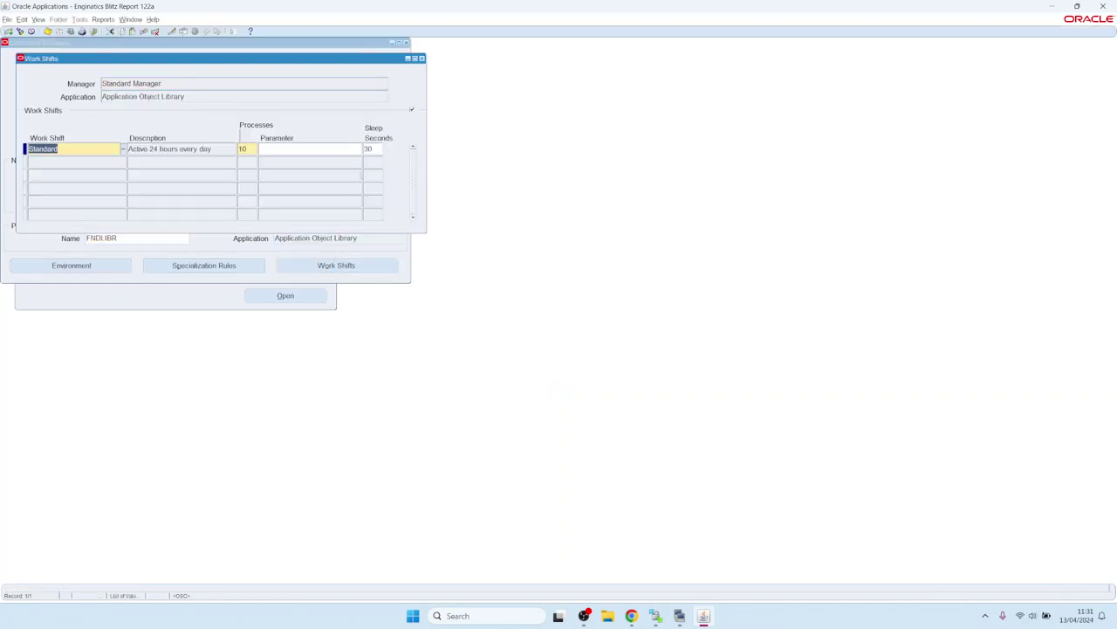
double_click(371, 149)
type("5")
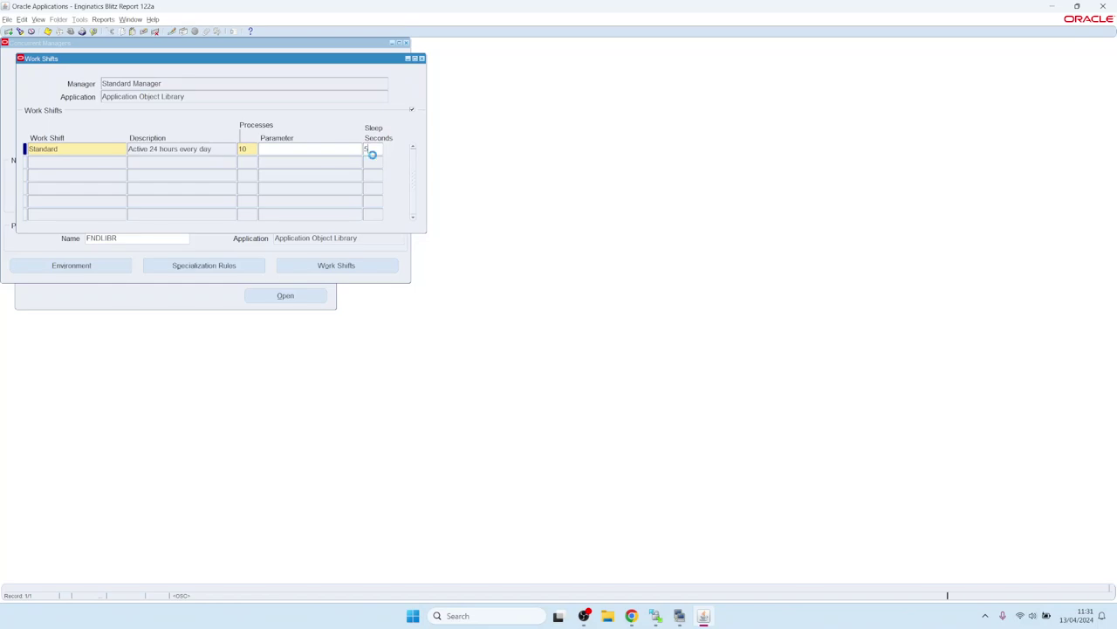
key("ctrl+s")
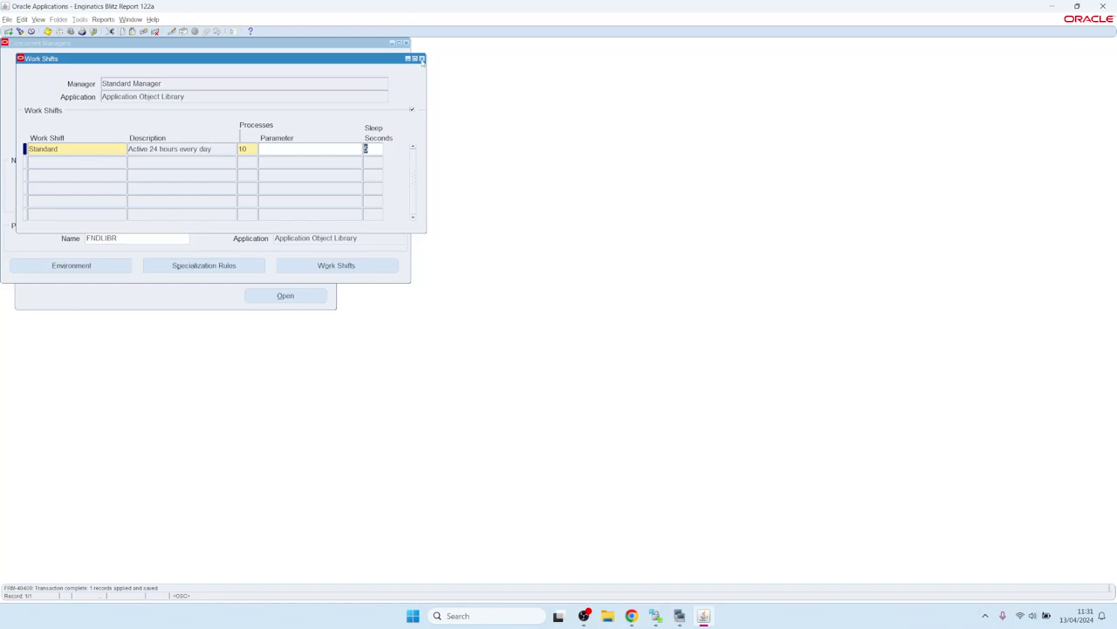
left_click(421, 59)
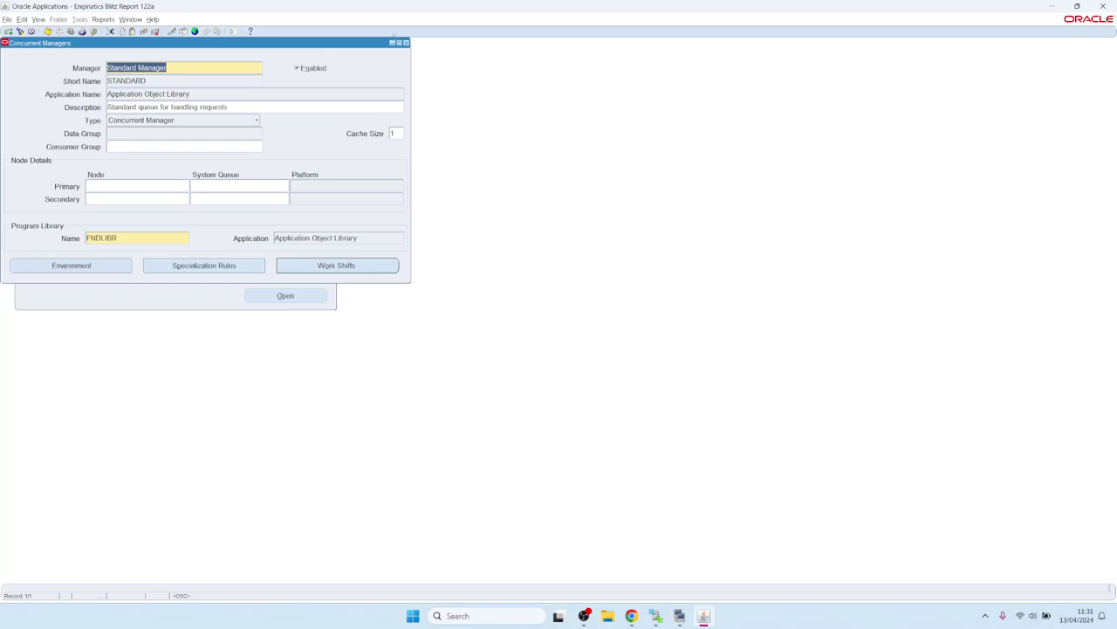
left_click(406, 42)
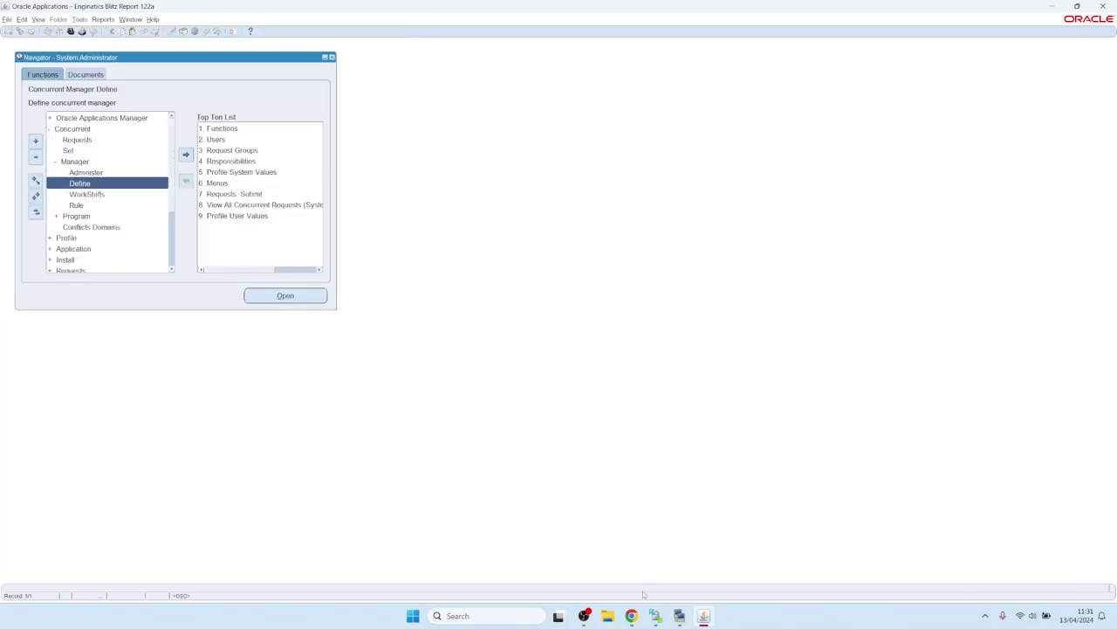
- Return to the guide's Application setup overview and highlight the step on scheduling the monitor program
left_click(631, 616)
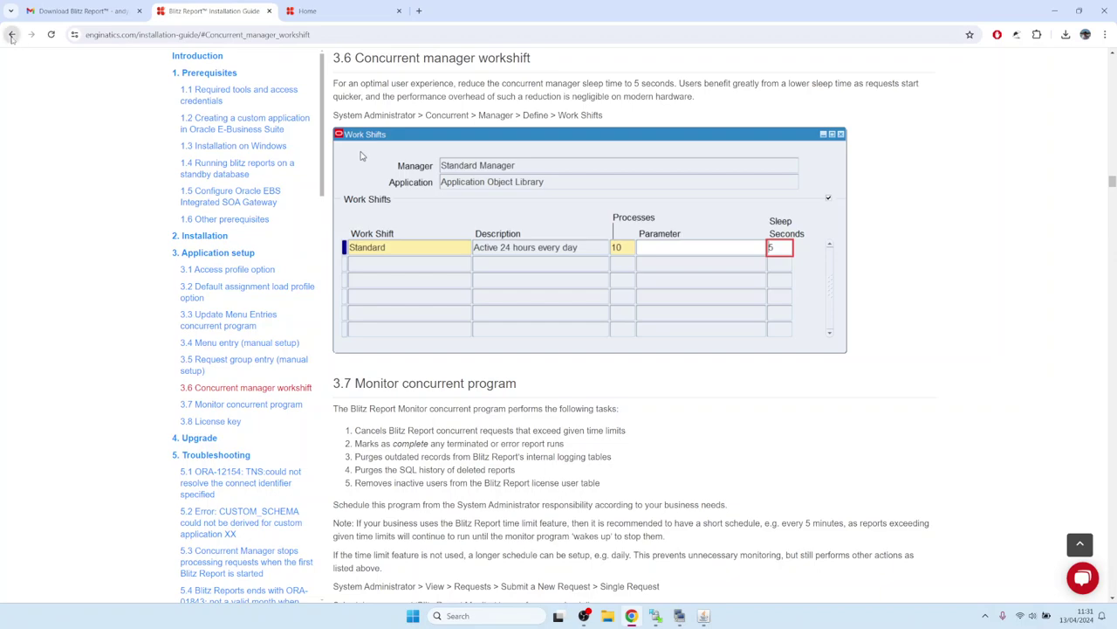
left_click(11, 35)
left_click(368, 186)
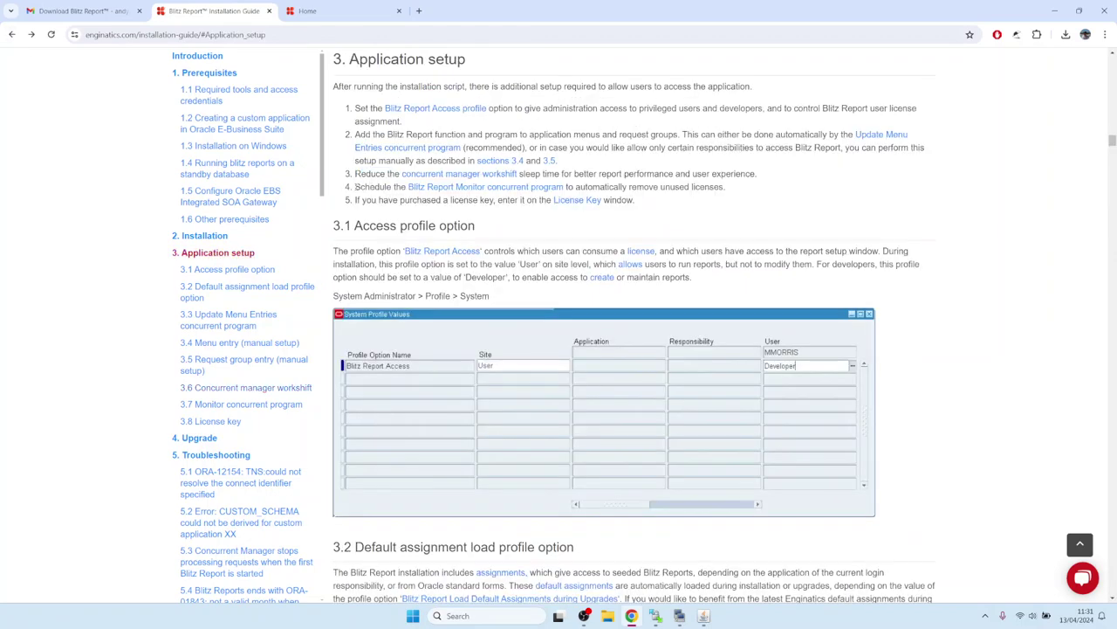
left_click_drag(356, 187, 388, 187)
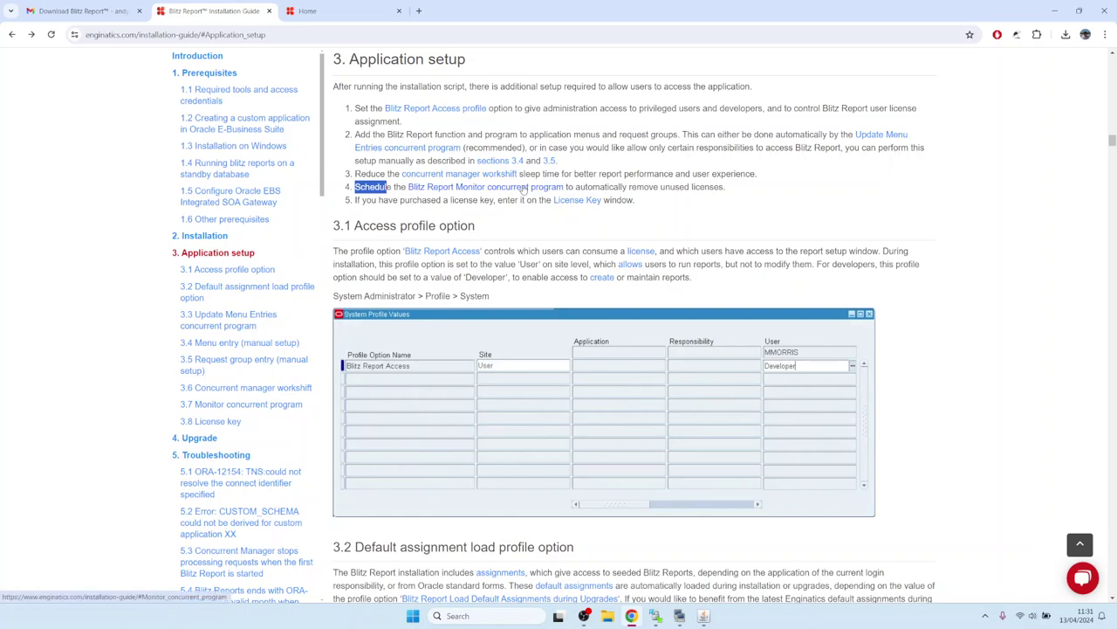
- Read the Monitor concurrent program section's note on removing inactive license users, then return to Oracle Applications
left_click(524, 188)
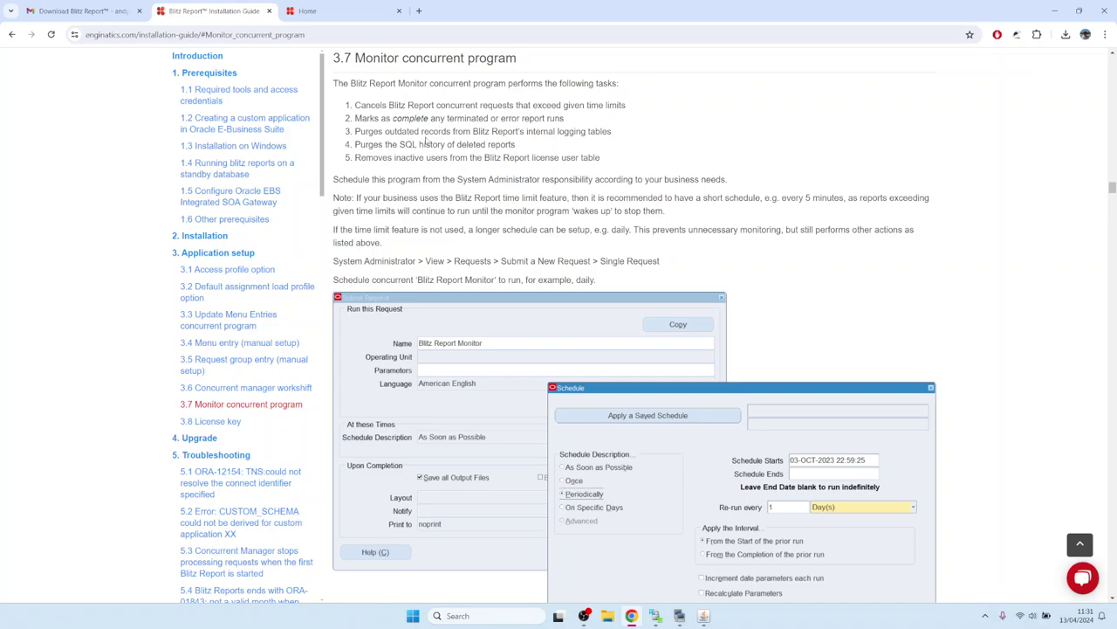
left_click_drag(356, 158, 612, 163)
left_click(443, 144)
left_click(704, 615)
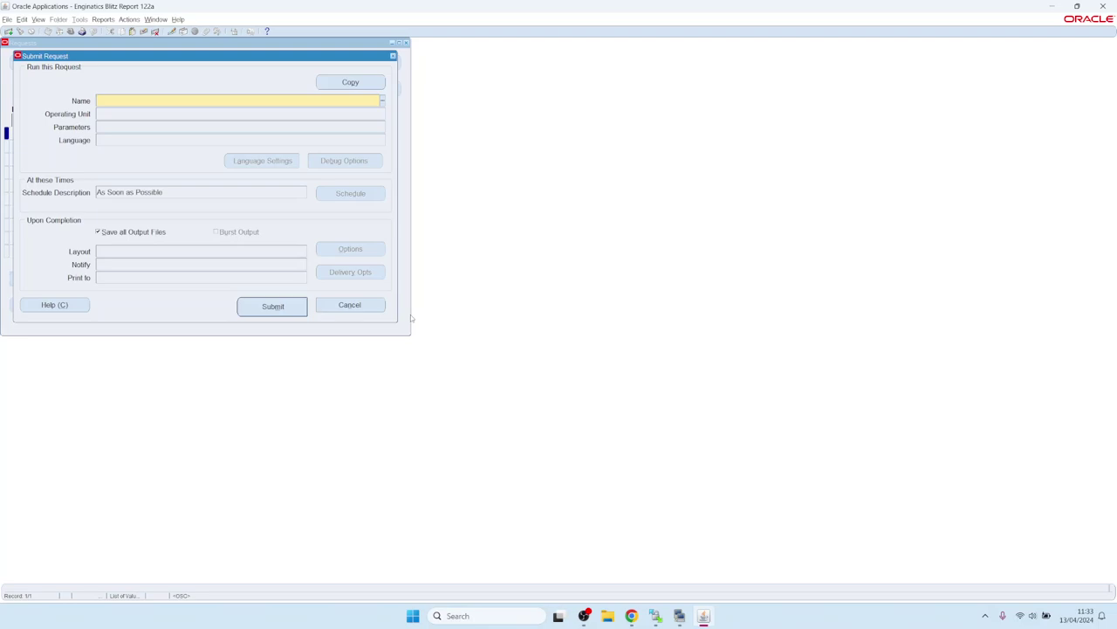
- Select Blitz Report Monitor as the single request, leaving its parameters empty
type("Blitz")
key("Tab")
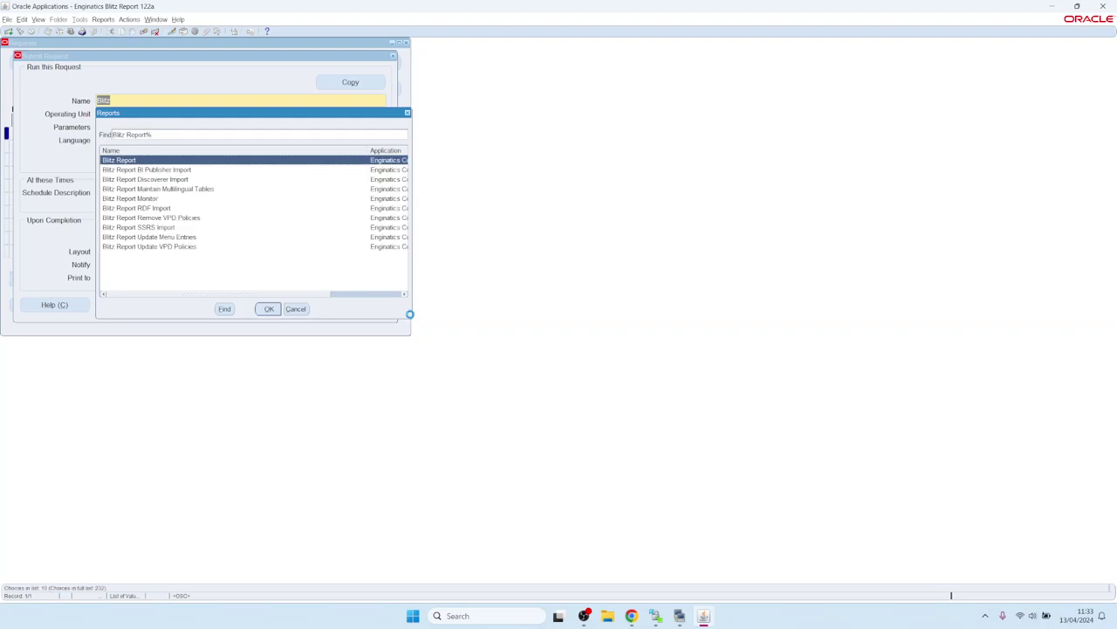
key("Down")
key("Down")
key("Down")
key("Down")
key("Return")
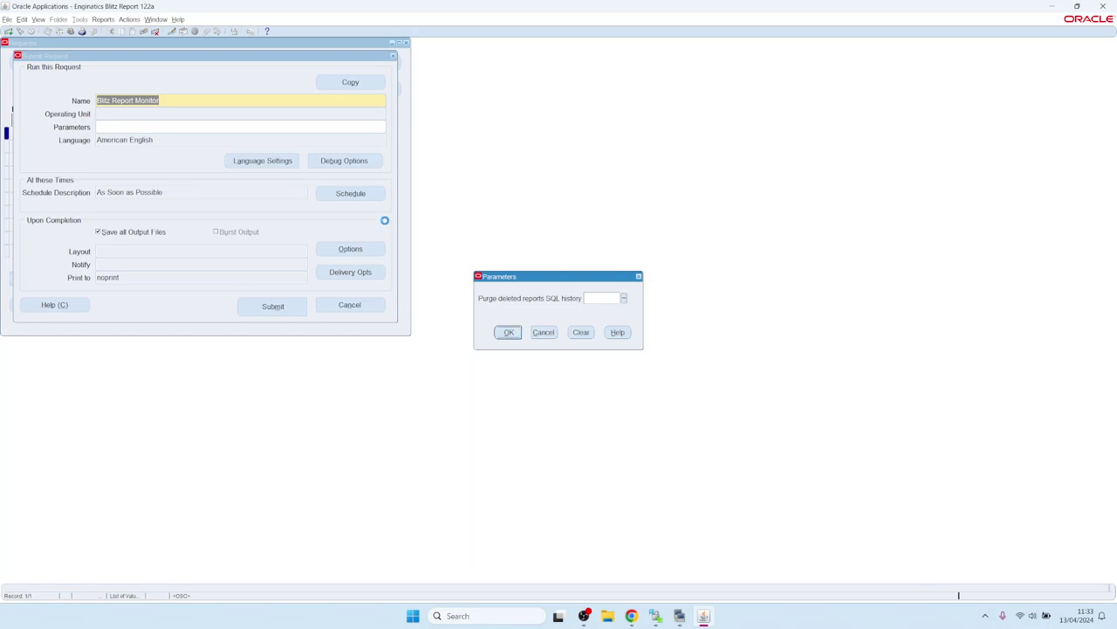
key("Return")
- Schedule it to run daily without an end date, submit it, and list all recent requests
left_click(353, 194)
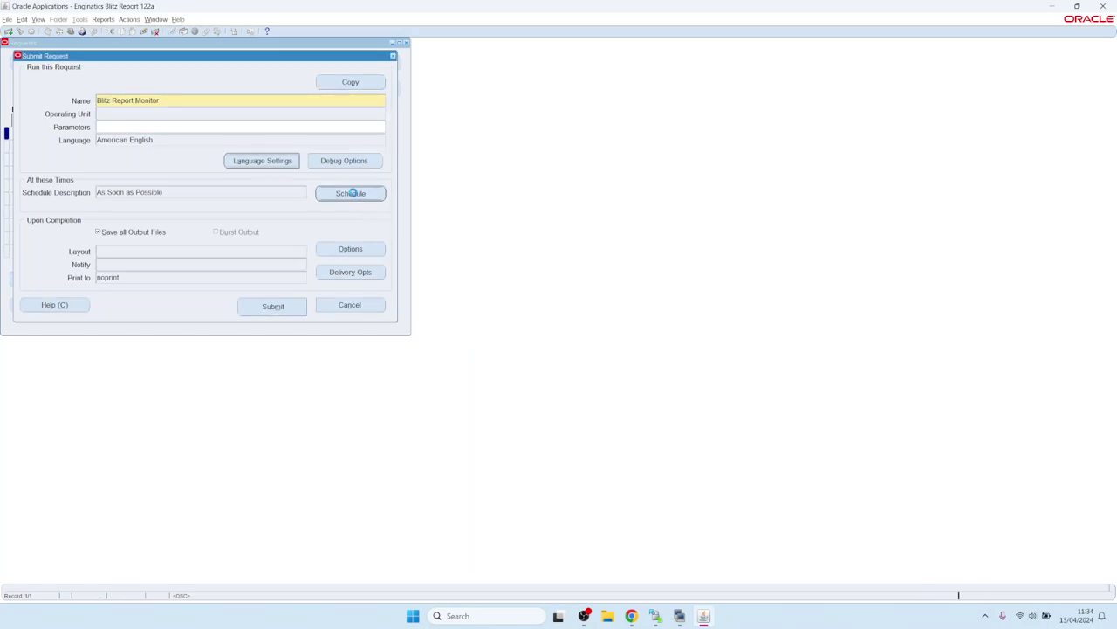
left_click(400, 273)
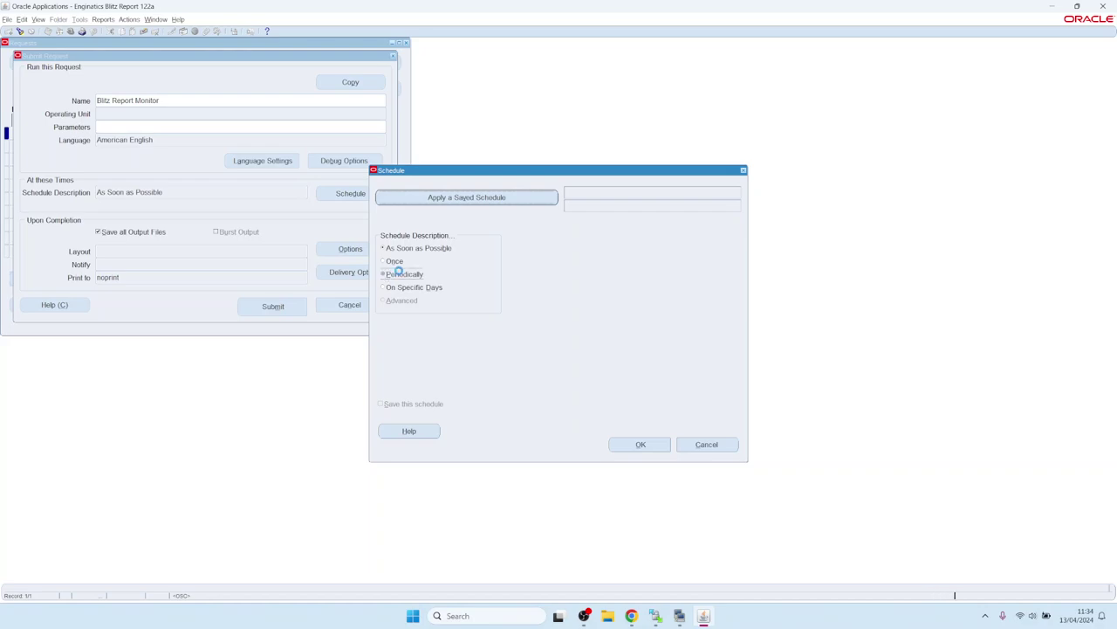
left_click(641, 443)
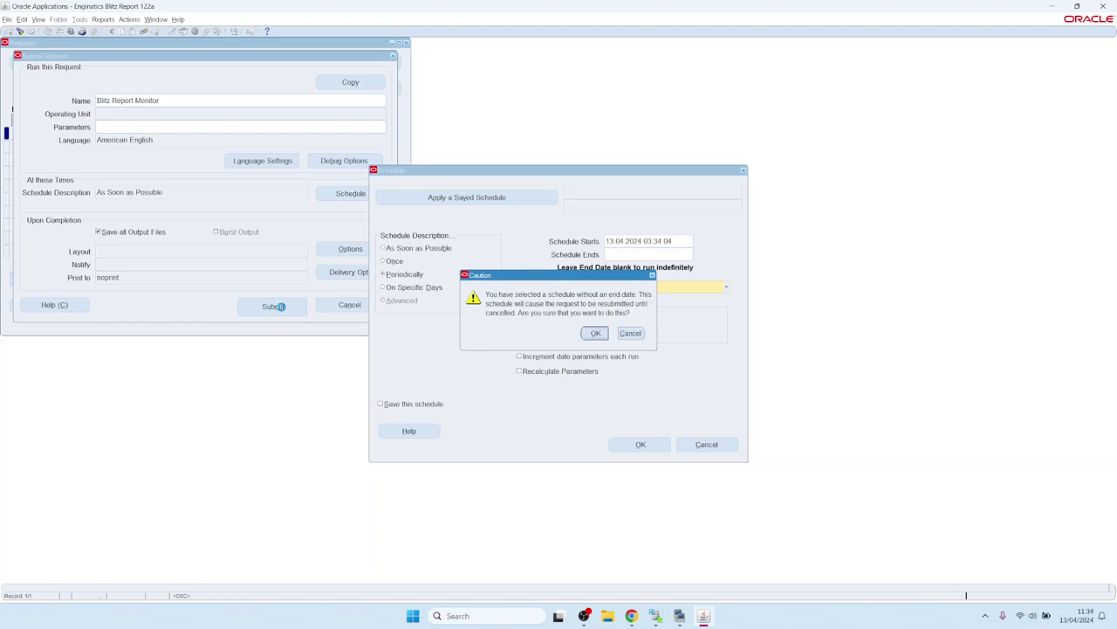
key("Return")
left_click(273, 305)
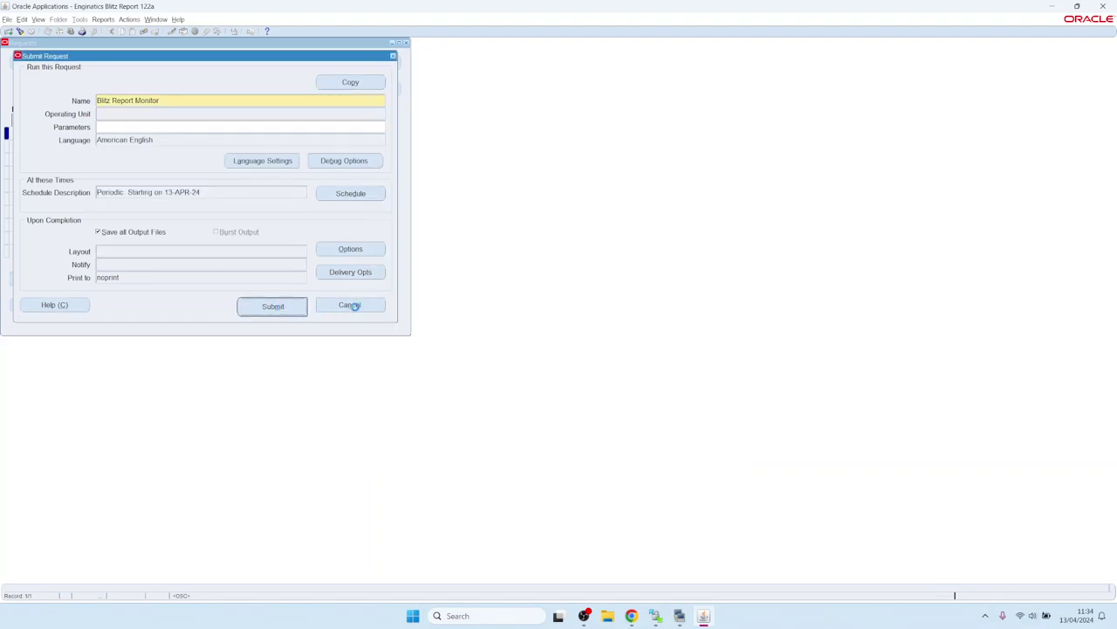
key("Tab")
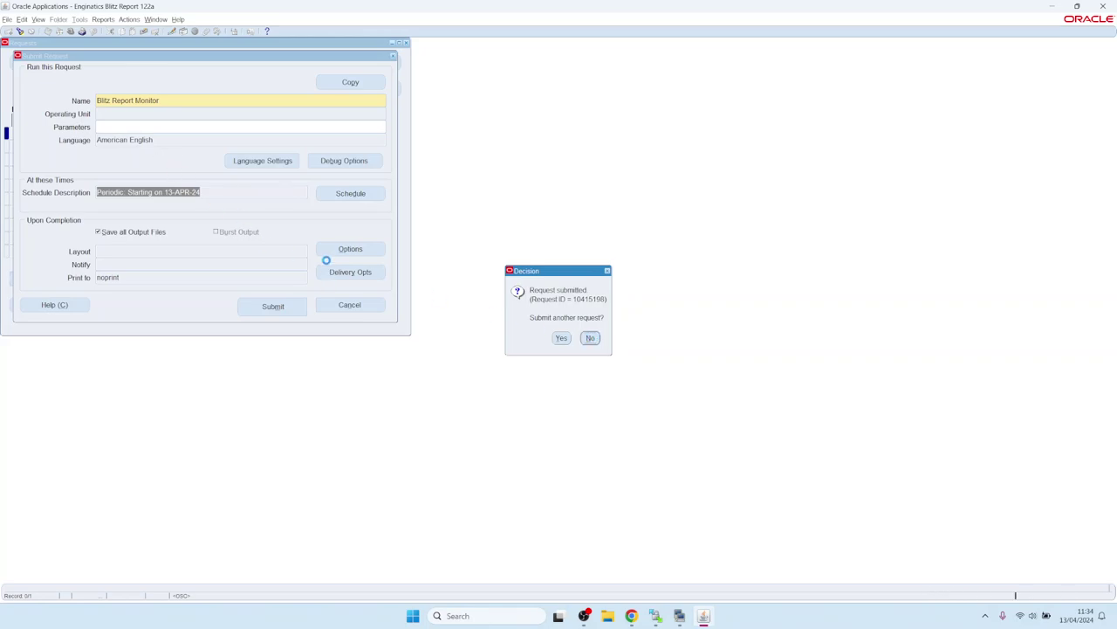
key("Return")
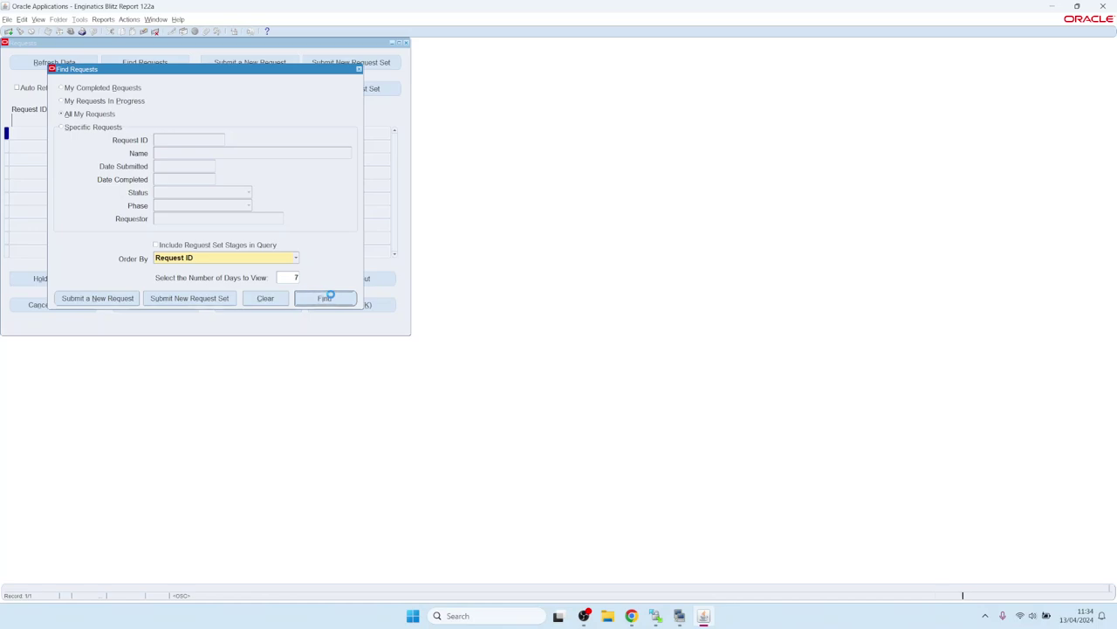
left_click(325, 298)
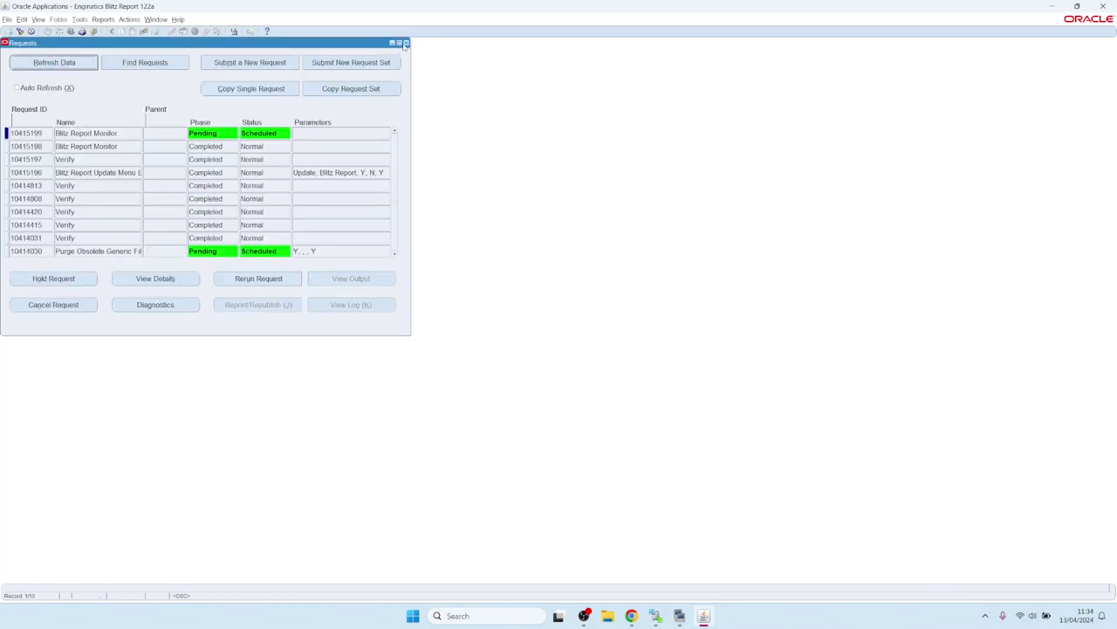
- In the installation guide, follow the step 5 License Key link to section 3.8, then return to Oracle Applications
left_click(631, 615)
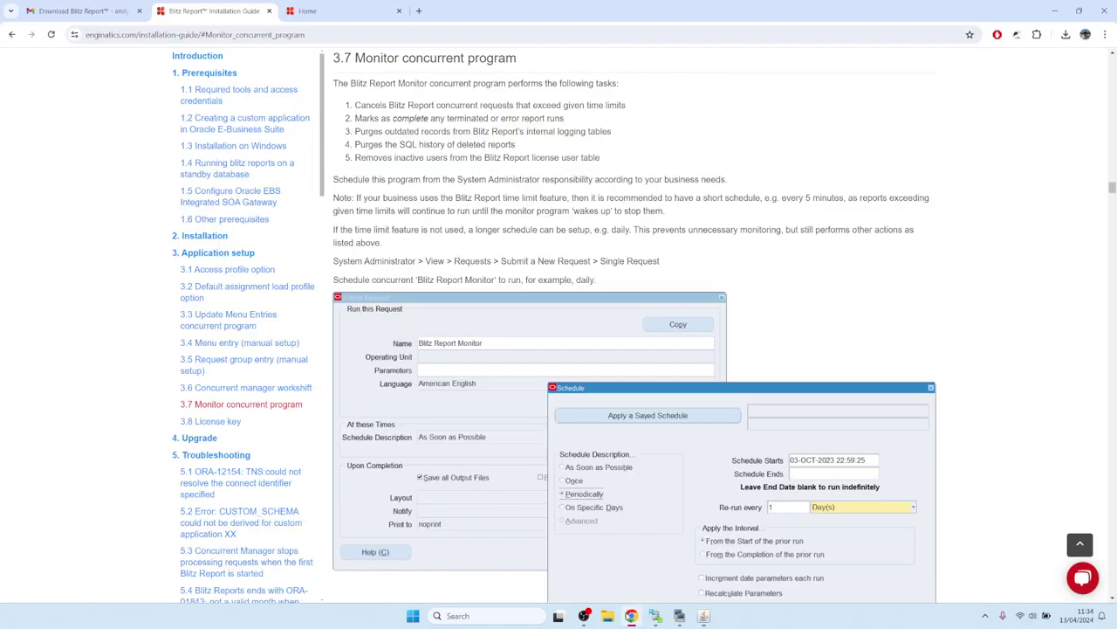
left_click(11, 35)
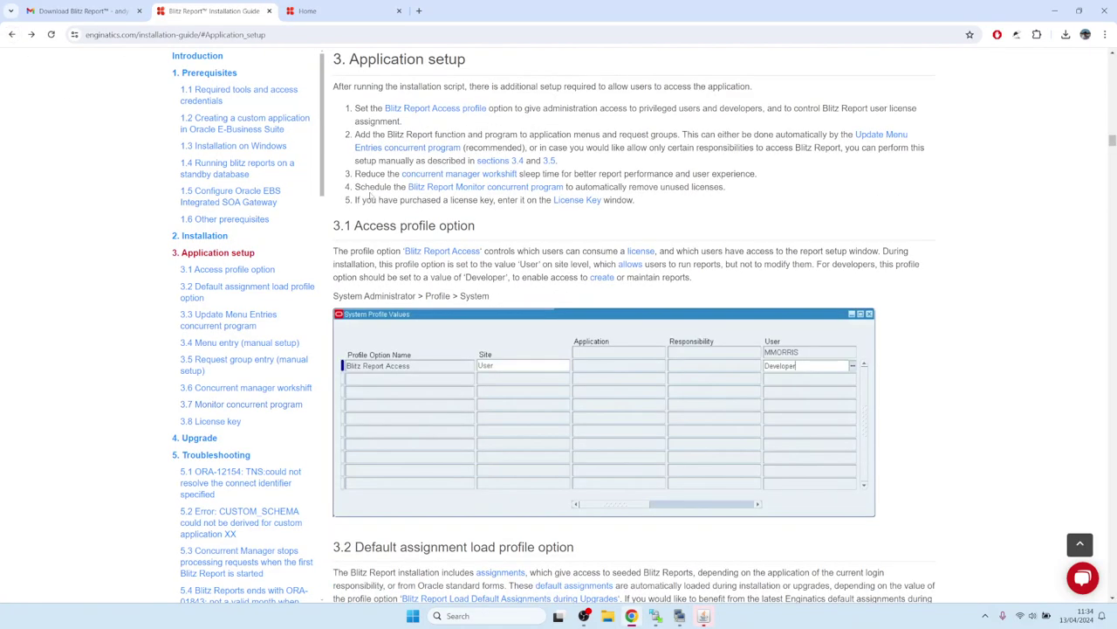
left_click_drag(358, 200, 522, 200)
left_click(536, 200)
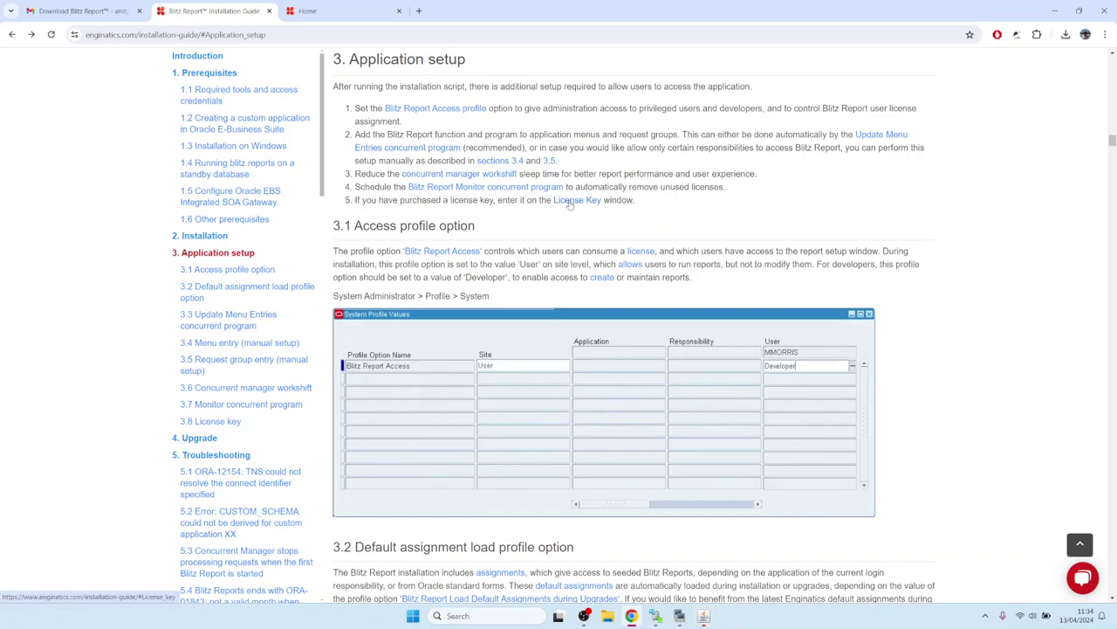
left_click(569, 200)
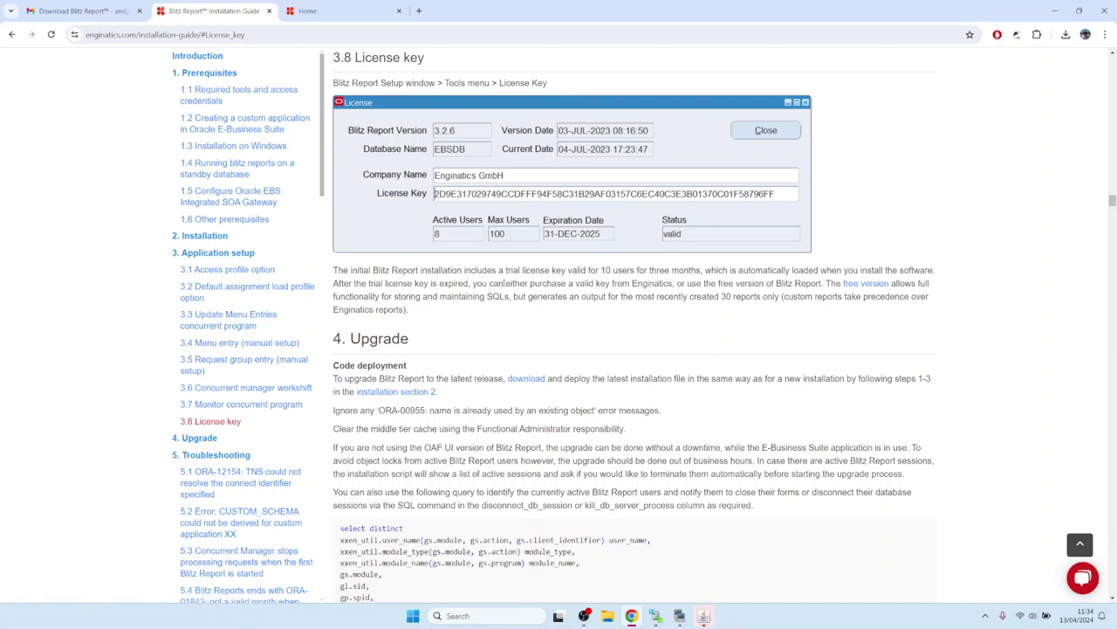
left_click(703, 617)
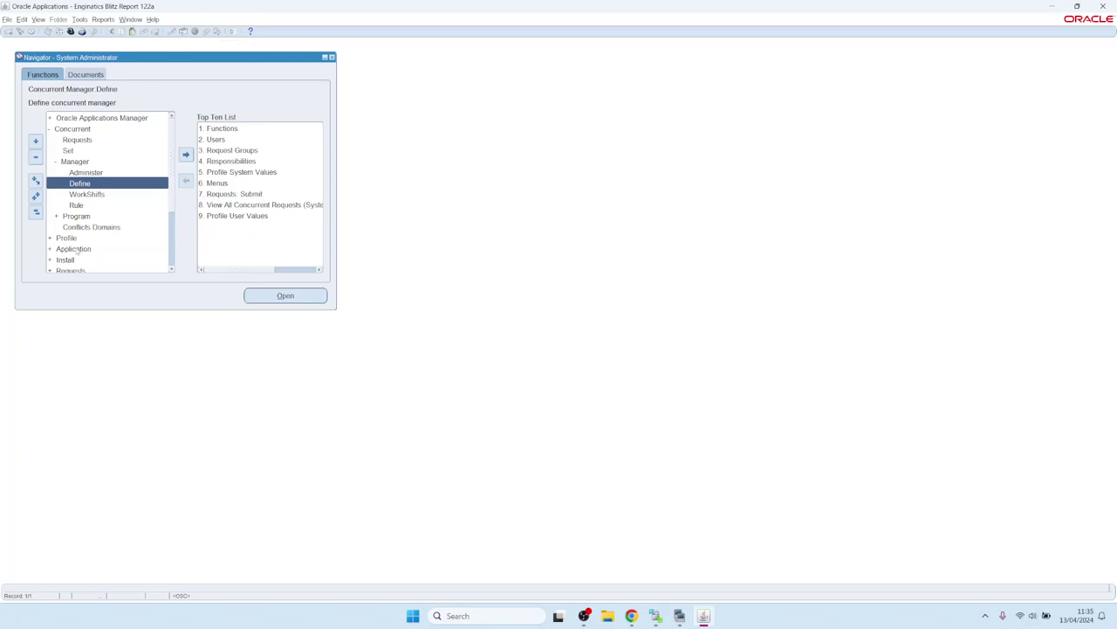
- Open the responsibility list and dismiss it without switching responsibility
key("alt+f")
key("Return")
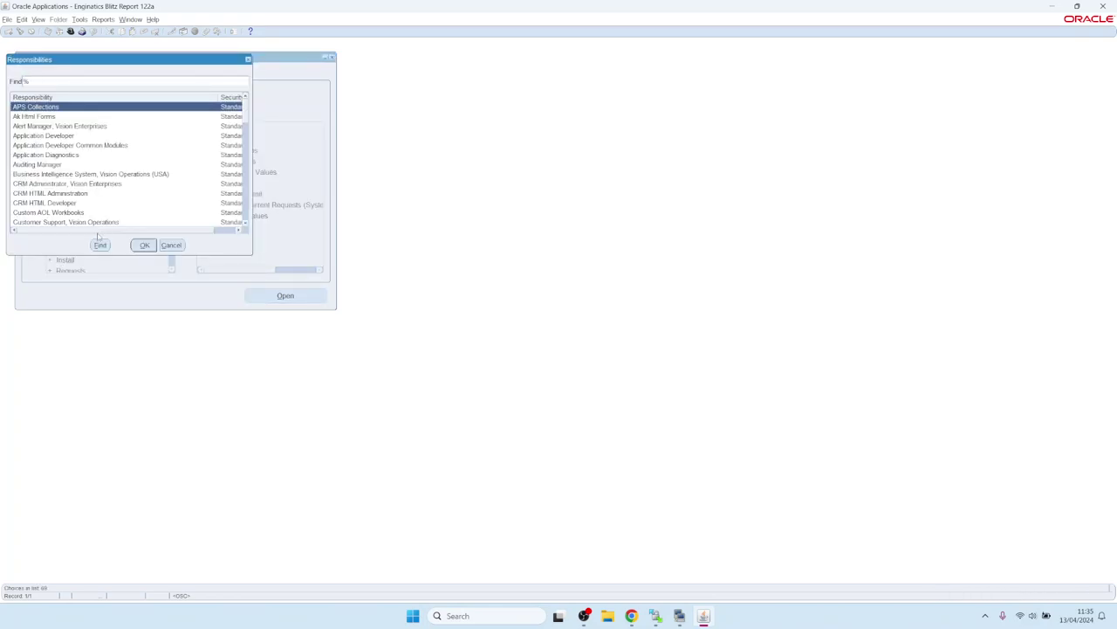
type("ap")
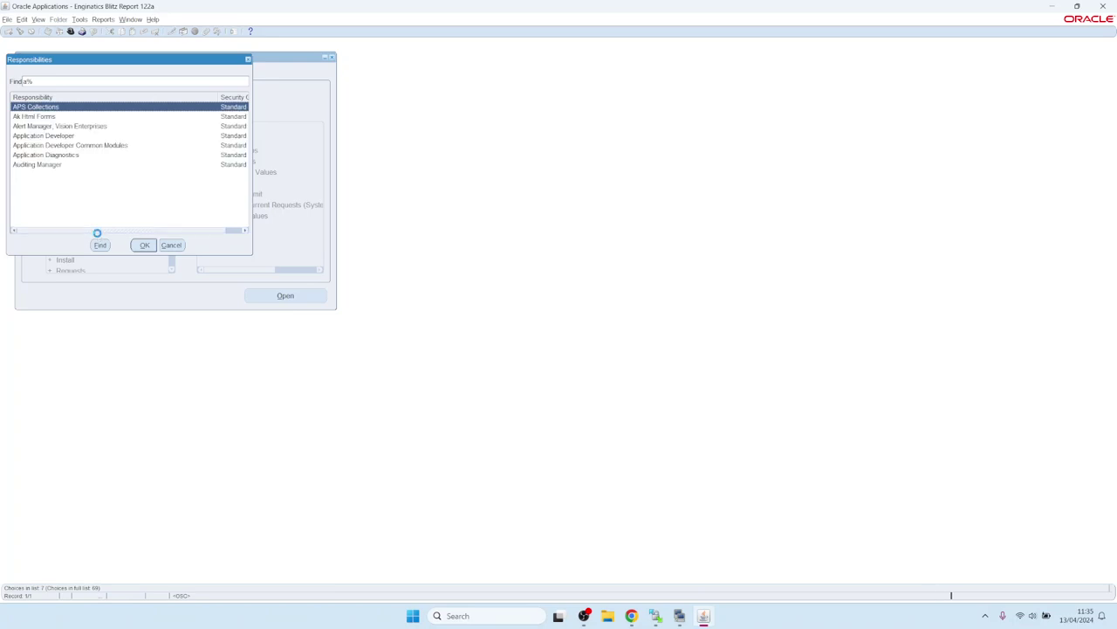
key("BackSpace")
key("BackSpace")
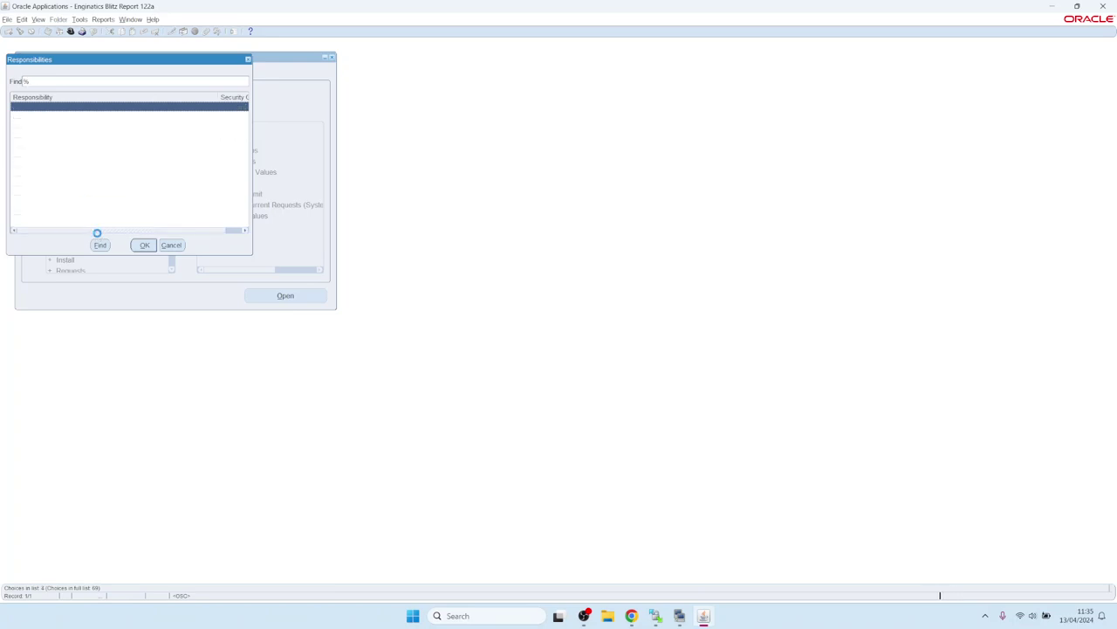
key("Escape")
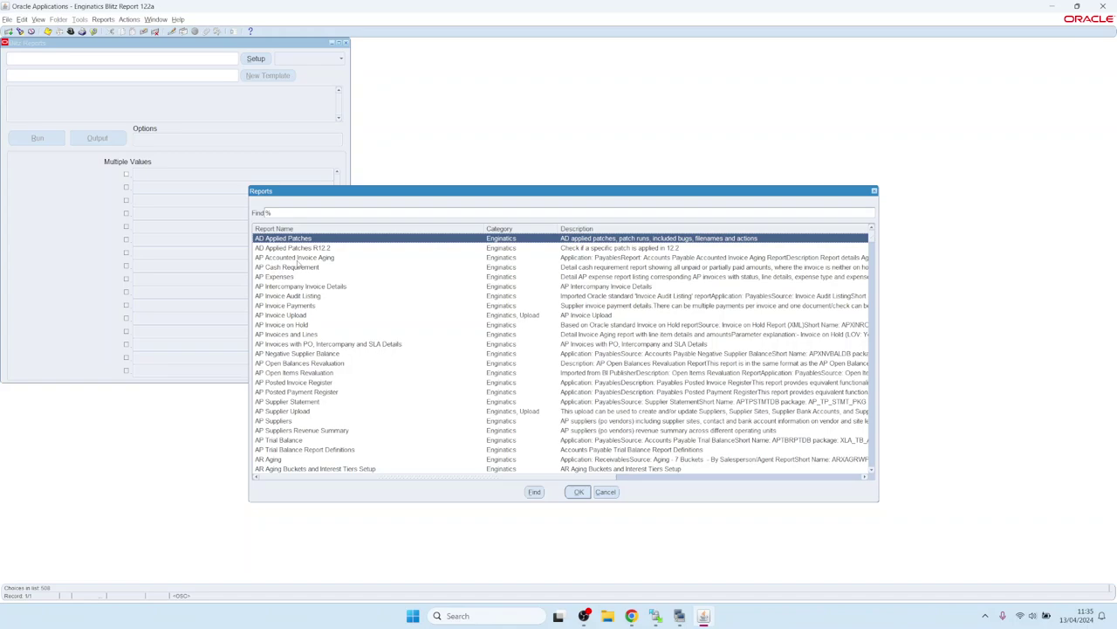
- Run the FND Applications Blitz report, review its Excel output, then close Excel and return to Oracle
type("FND")
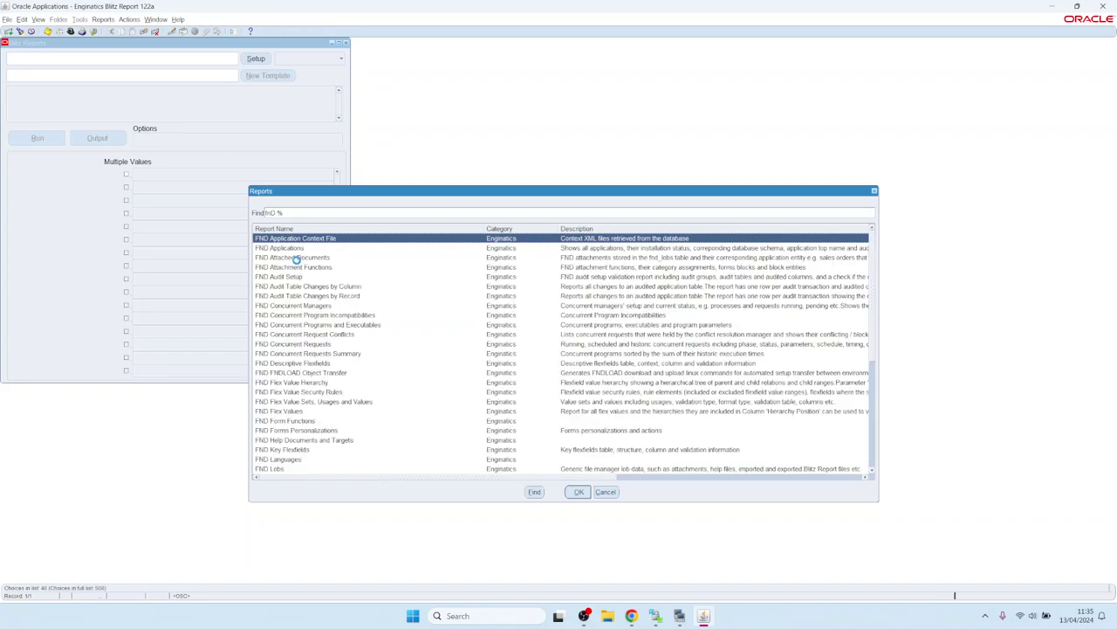
key("Down")
key("Down")
key("Down")
key("Up")
key("Up")
key("Return")
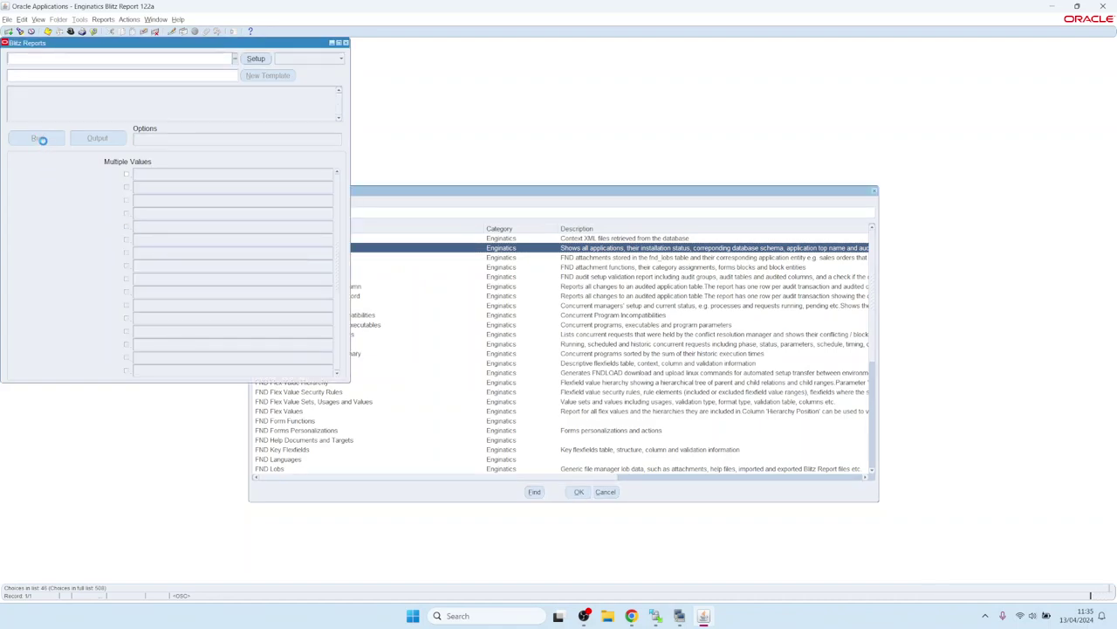
left_click(42, 140)
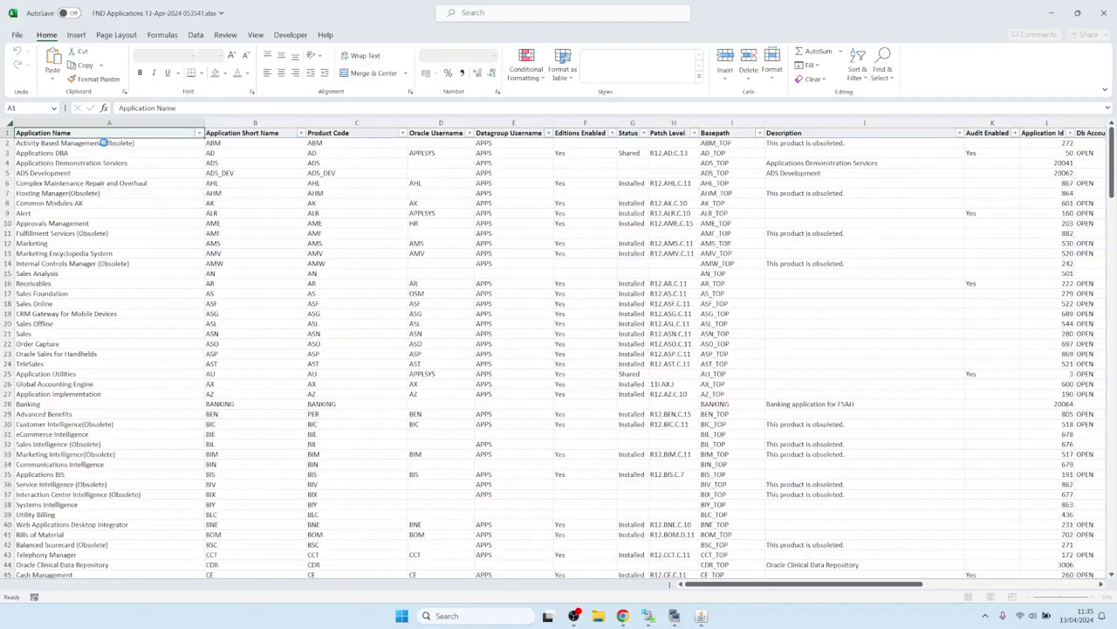
left_click(369, 320)
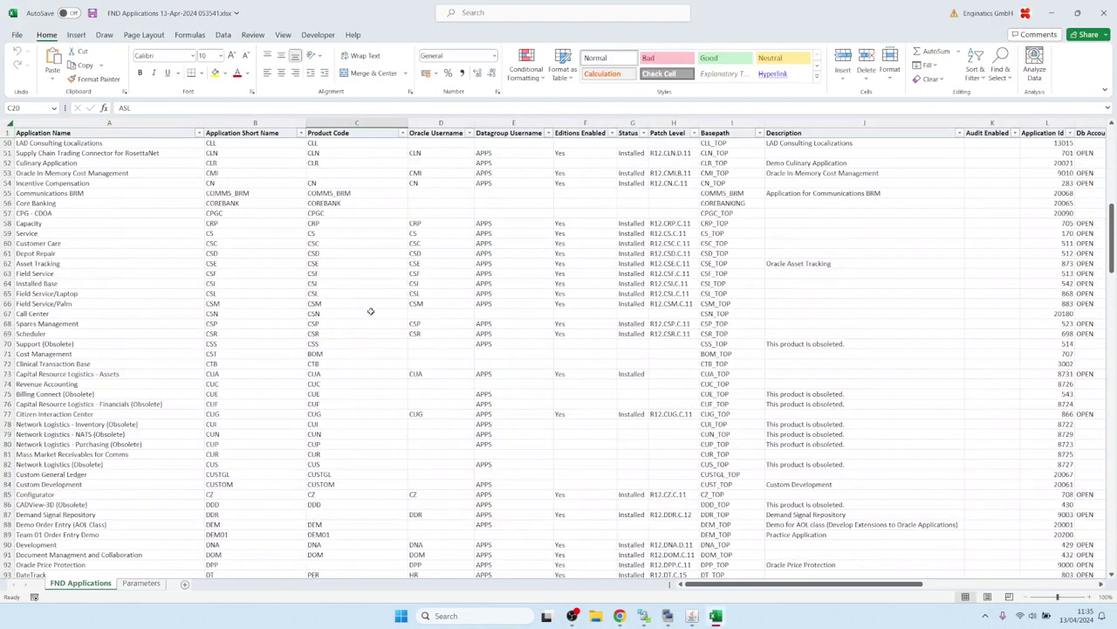
left_click(1104, 24)
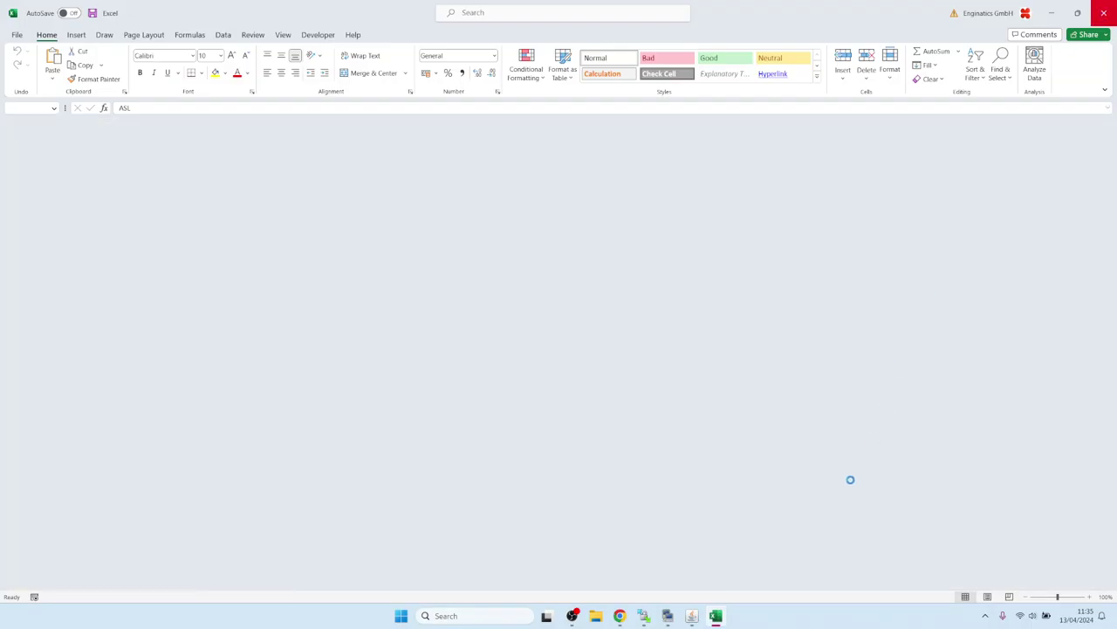
left_click(708, 617)
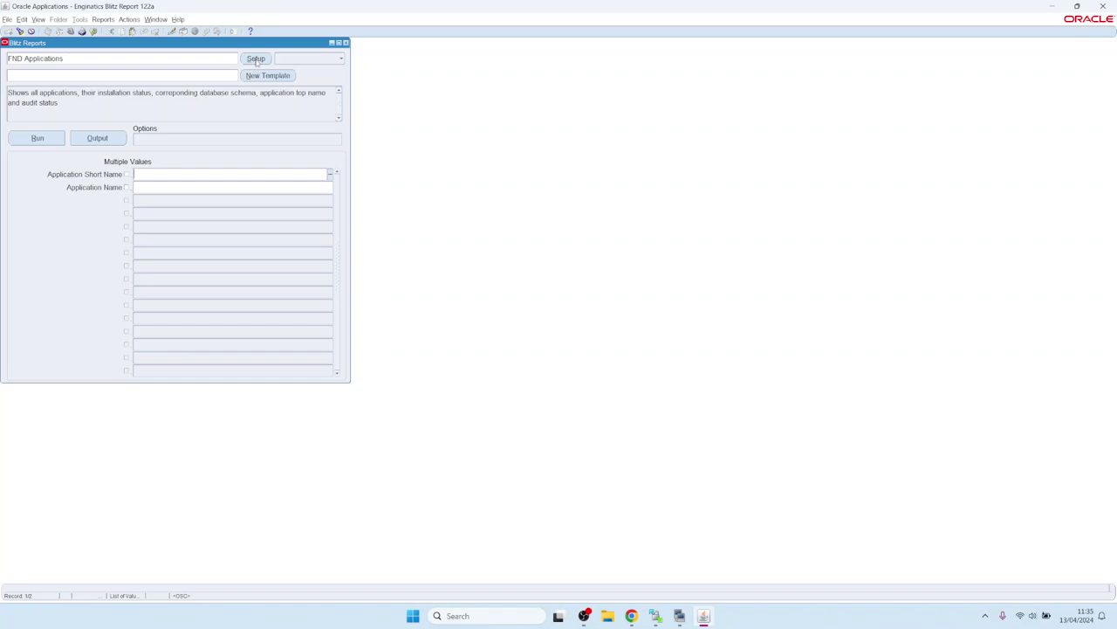
- Open the FND Applications setup showing its SQL query, test-run it, and open the setup tools list
left_click(256, 59)
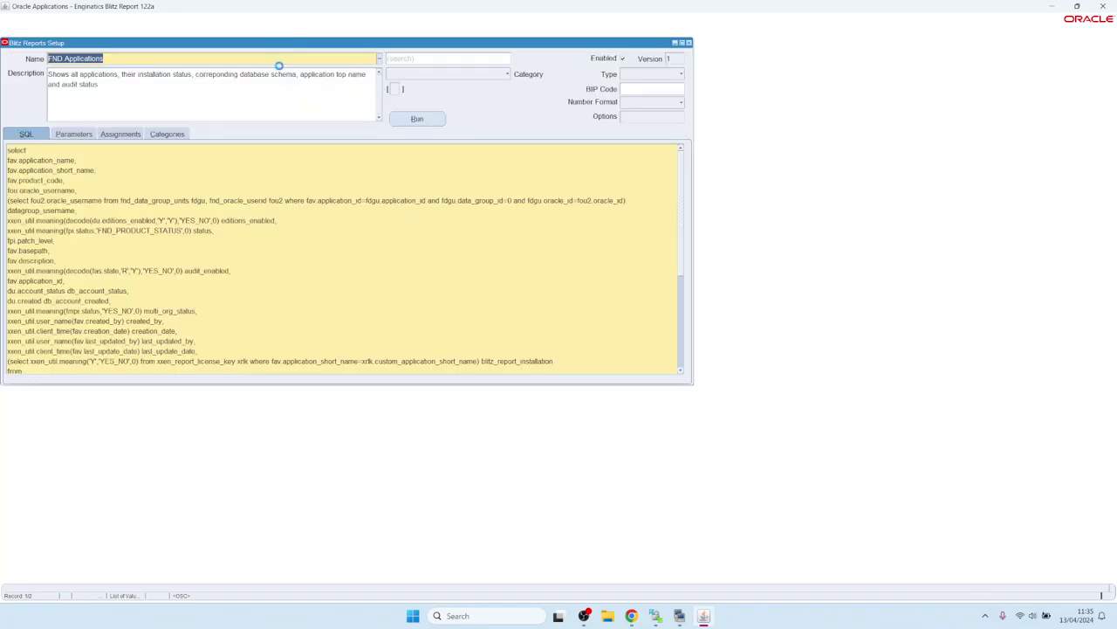
left_click(416, 120)
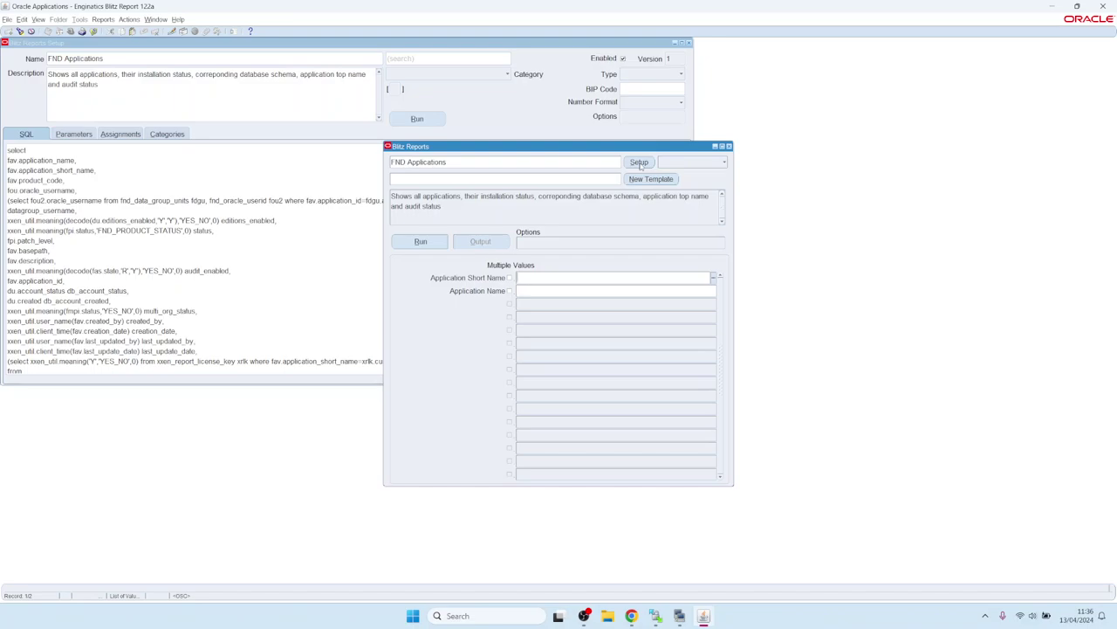
left_click(640, 163)
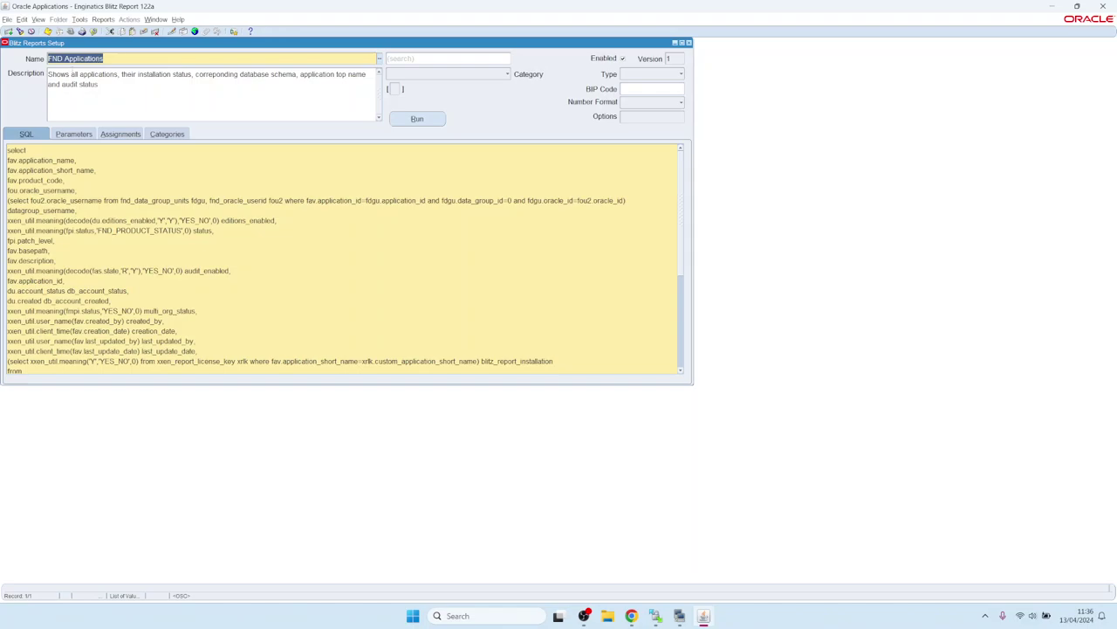
left_click(80, 20)
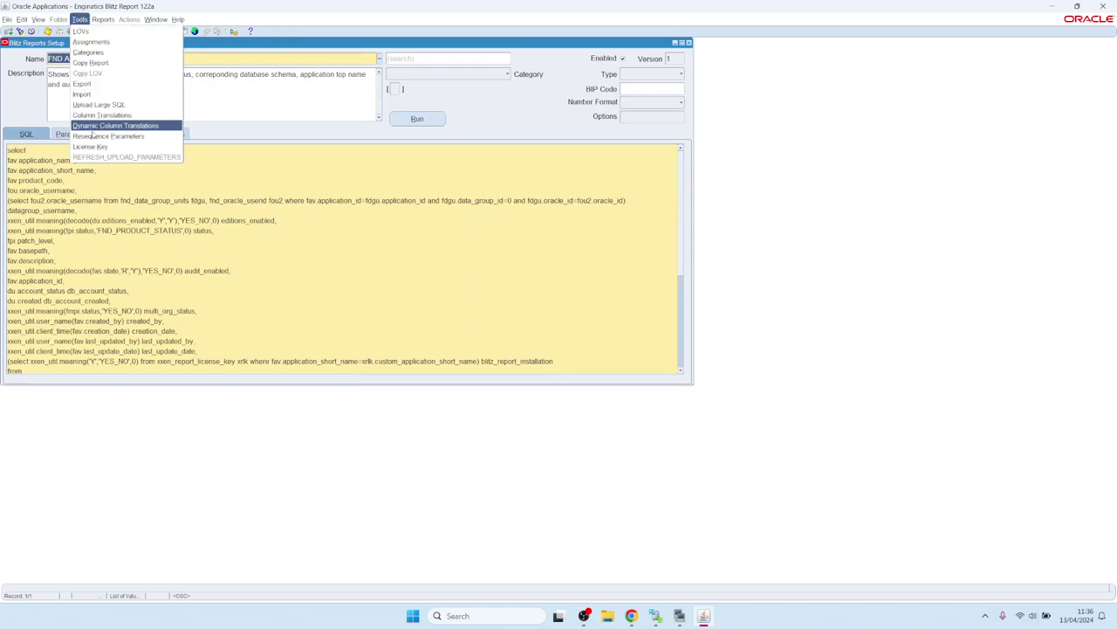
- Check the Blitz Report licence details, 10 max users and expiry 31.07.2024, then close them
left_click(91, 146)
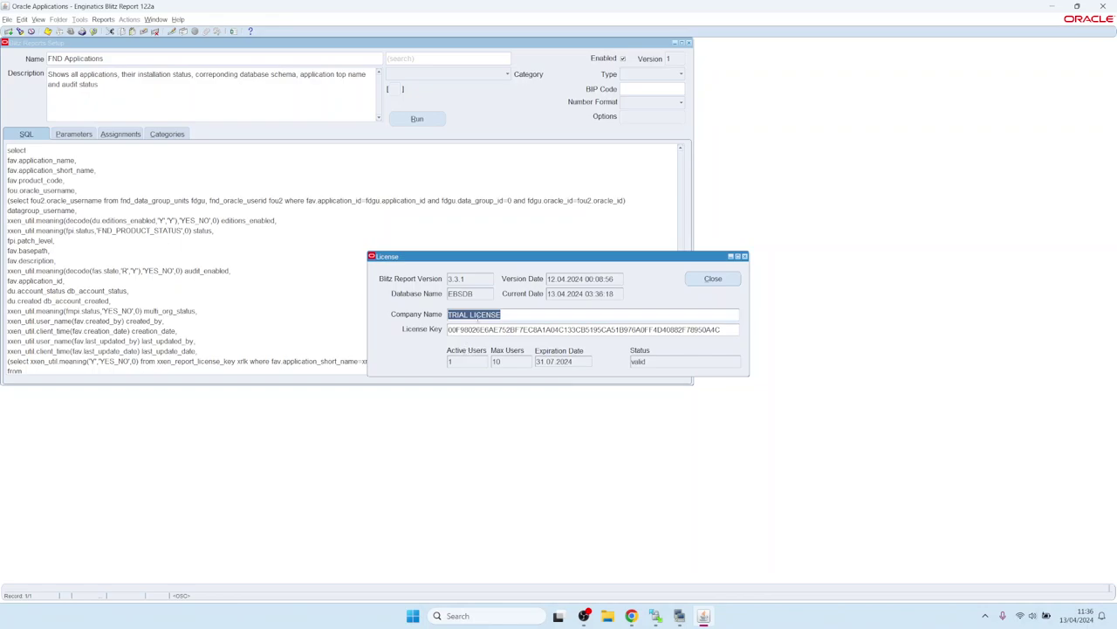
left_click(511, 361)
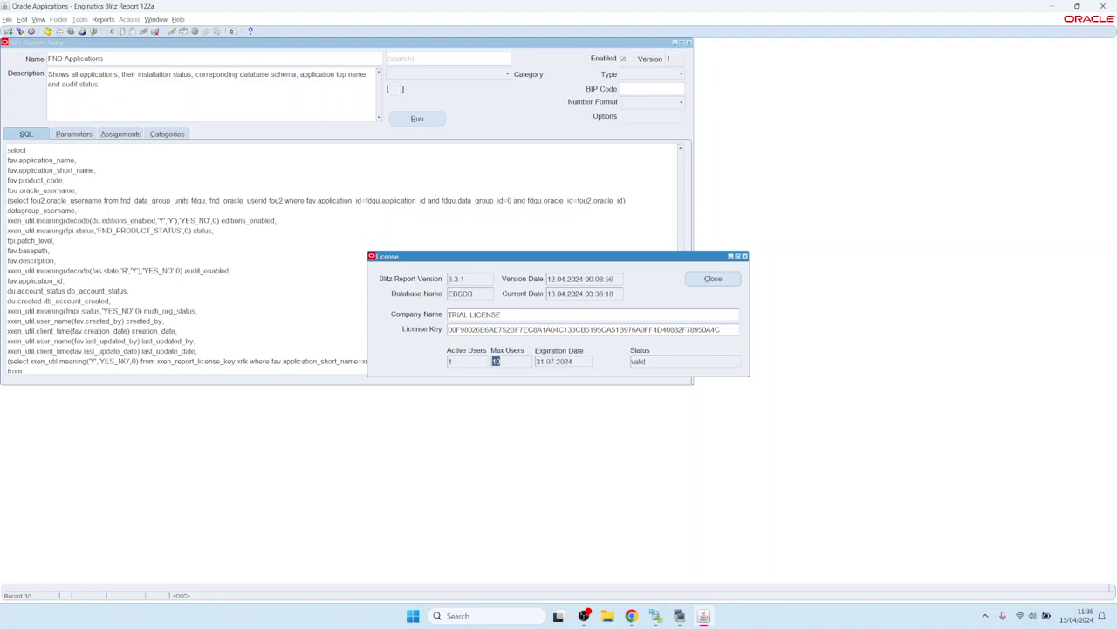
key("Tab")
left_click(713, 279)
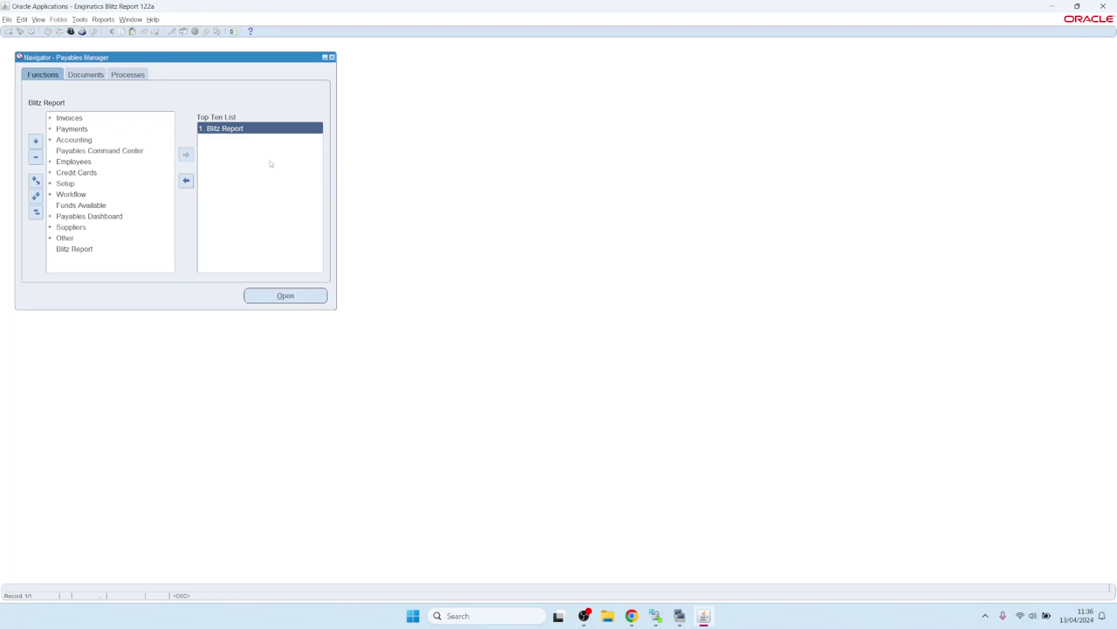
- Launch Blitz Report from the Top Ten List and load AP Invoice Upload from the Upload category
double_click(232, 128)
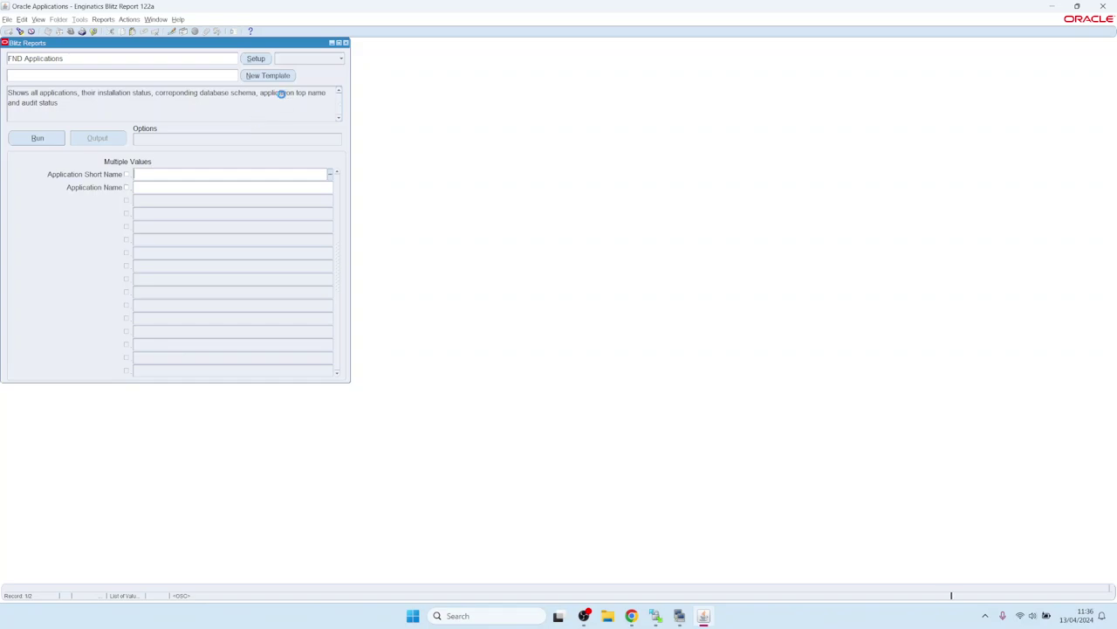
left_click(313, 58)
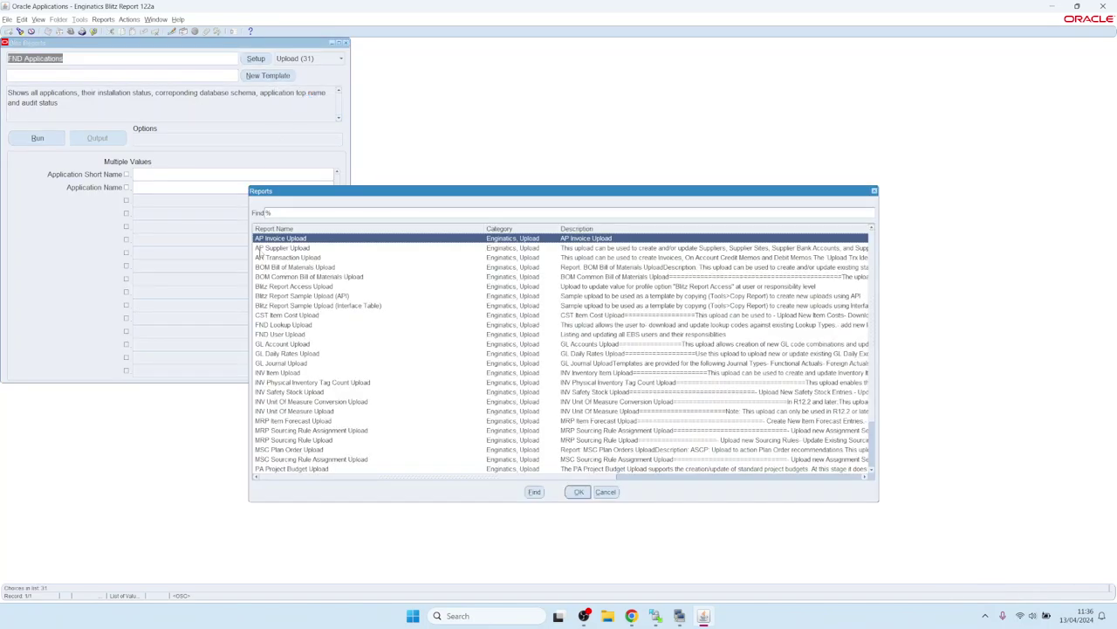
double_click(280, 238)
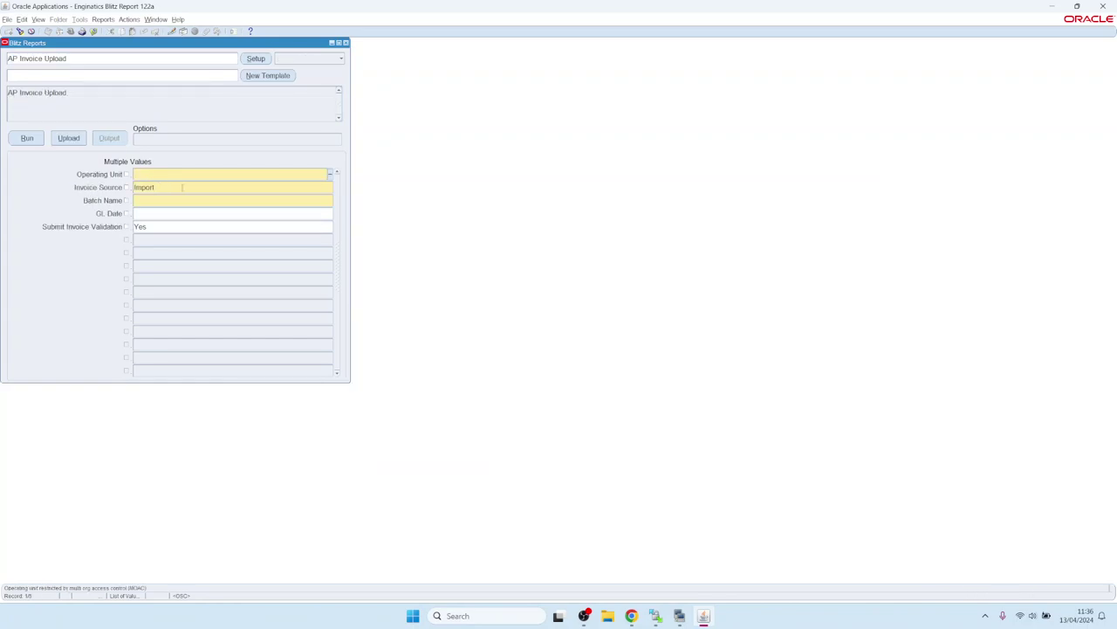
- Set the AP Invoice Upload operating unit to Vision Operations and batch name to test
left_click(151, 200)
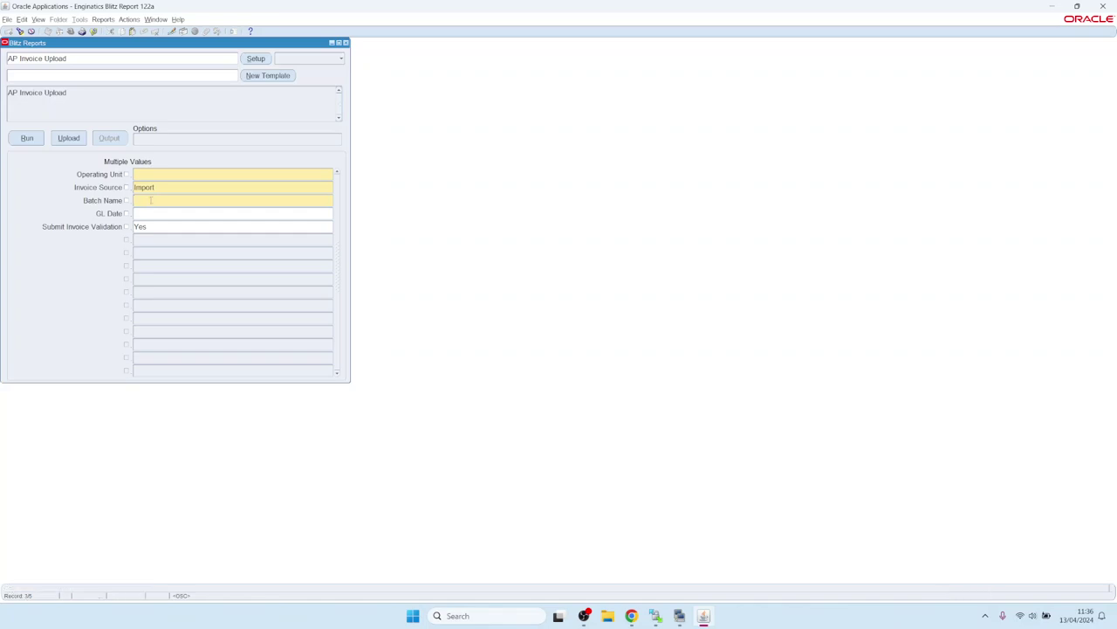
left_click(158, 174)
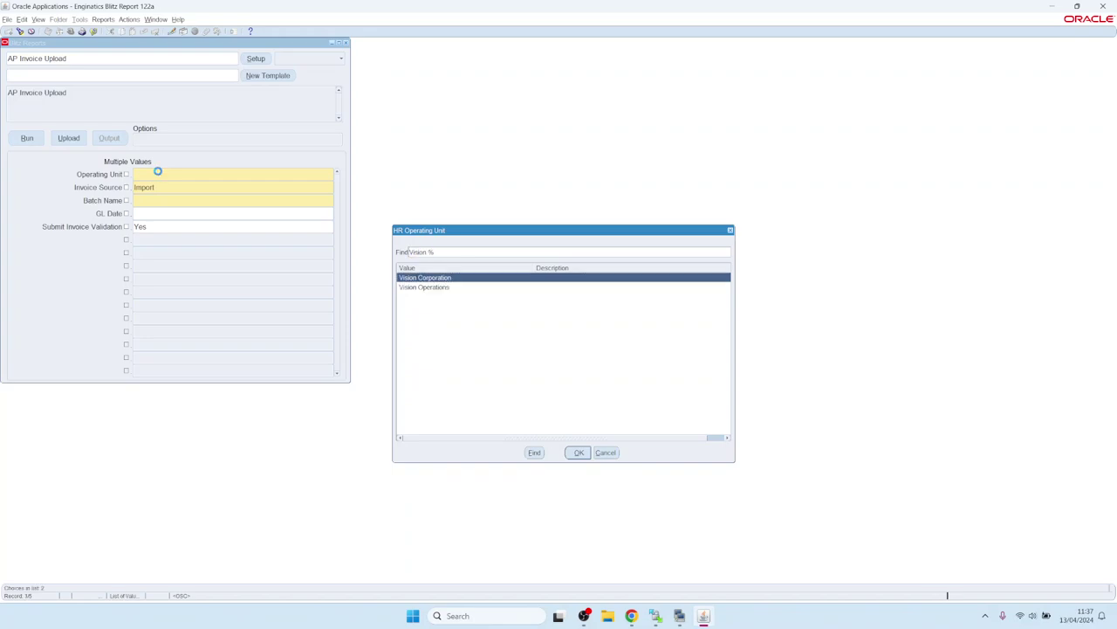
key("Down")
key("Return")
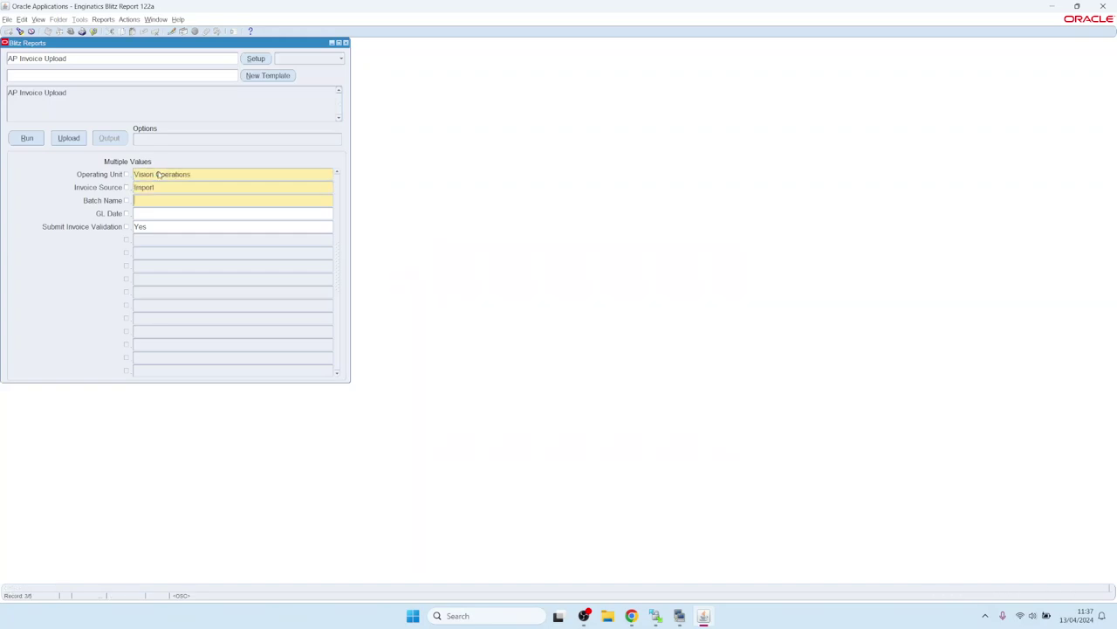
type("test")
key("Tab")
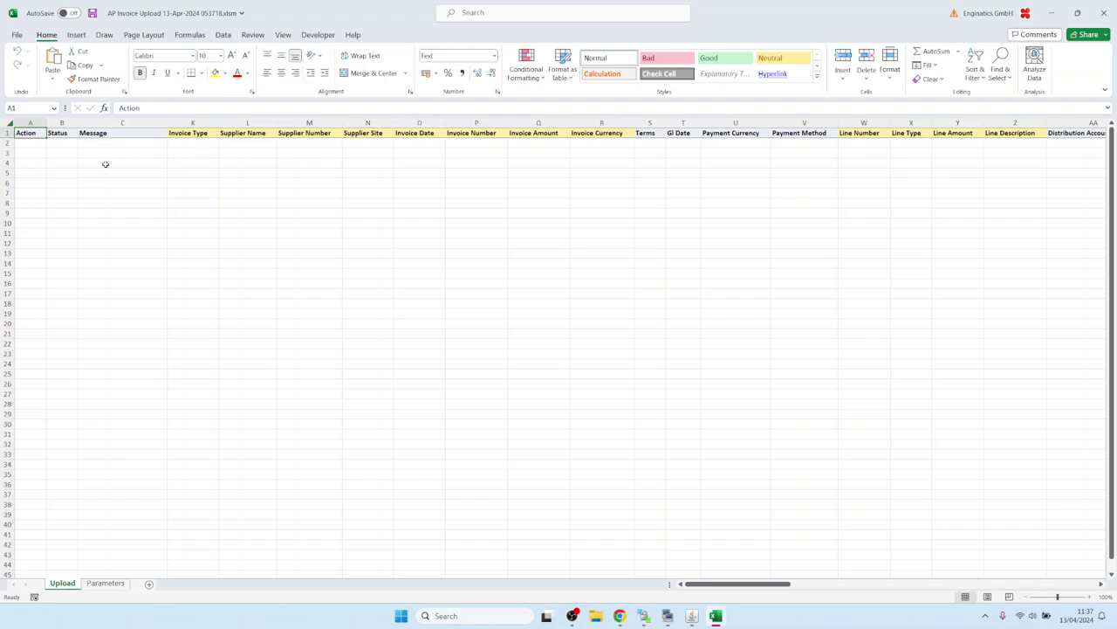
- Set the first row's Invoice Type in K2 to Interest
left_click(186, 146)
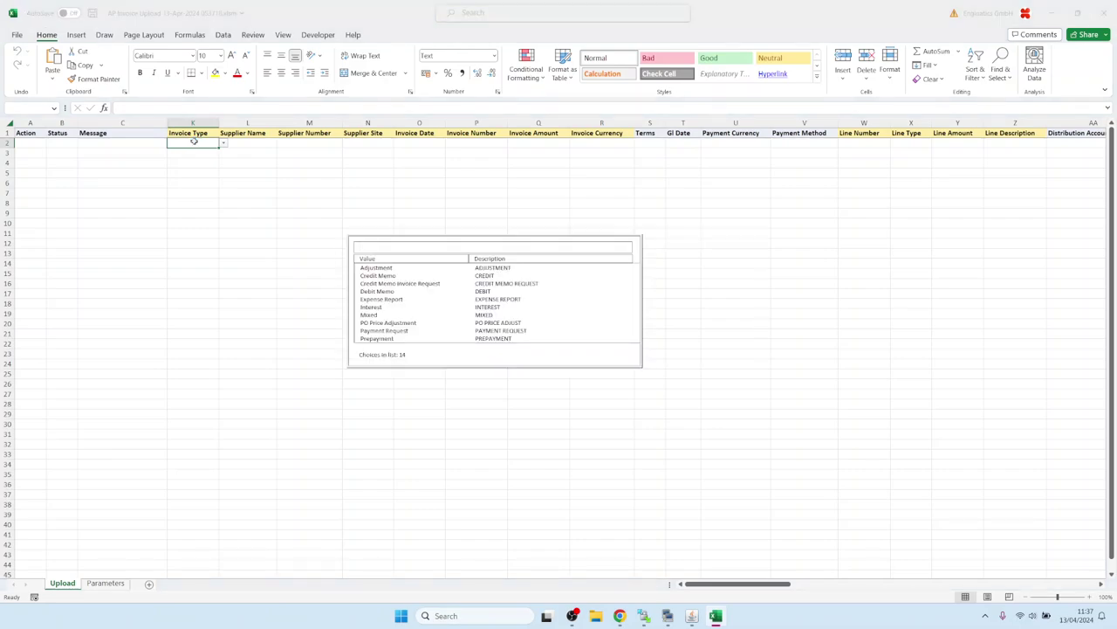
key("Down")
key("Down")
key("Down")
key("Down")
key("Down")
key("Down")
key("Down")
key("Down")
key("Up")
key("Up")
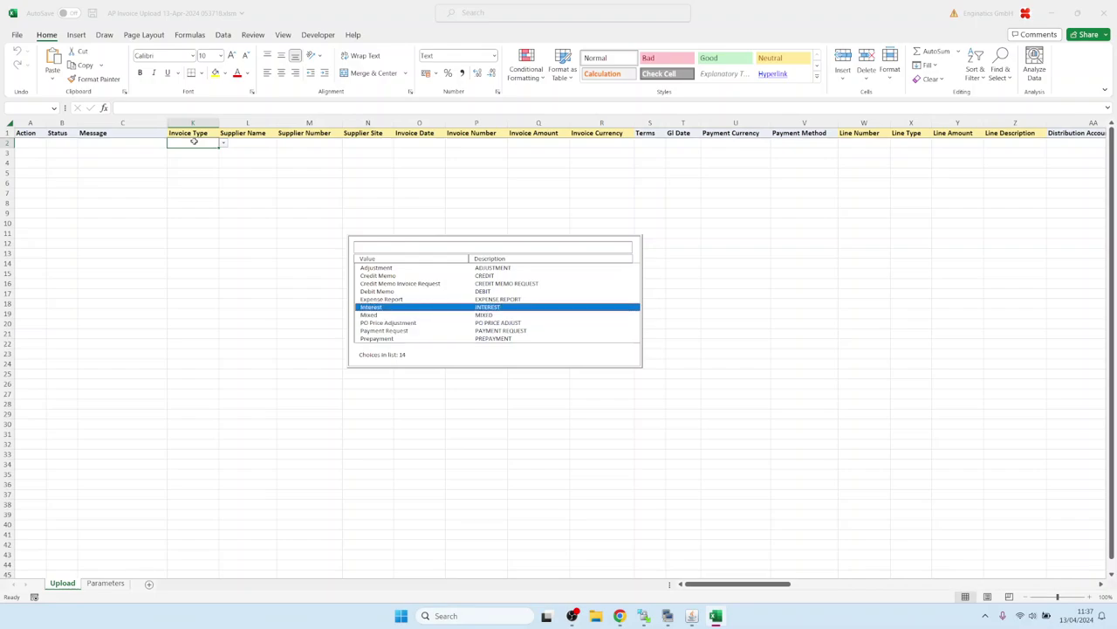
key("Return")
- Pick a supplier in L2 so its number and site auto-fill, then return to Oracle Applications
type("a")
key("Tab")
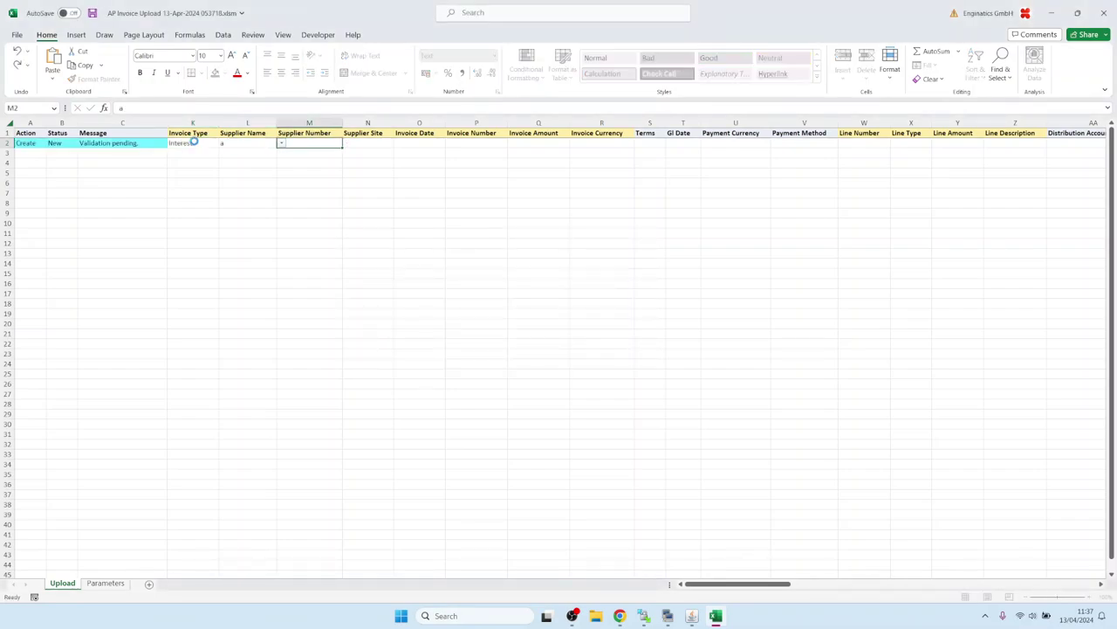
key("Down")
key("Down")
key("Down")
key("Return")
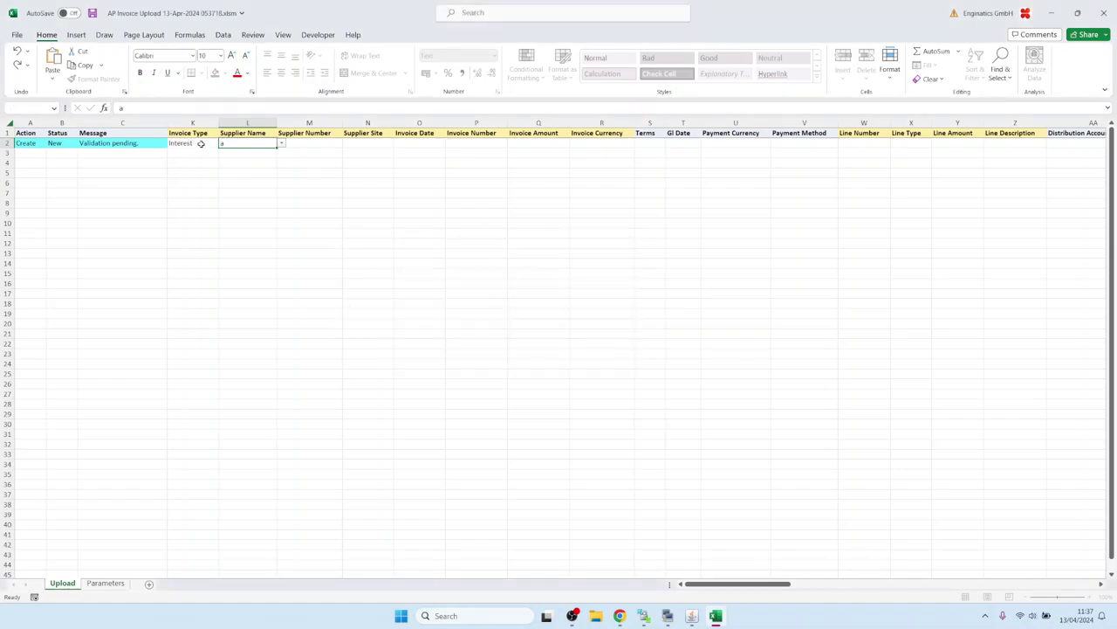
key("Tab")
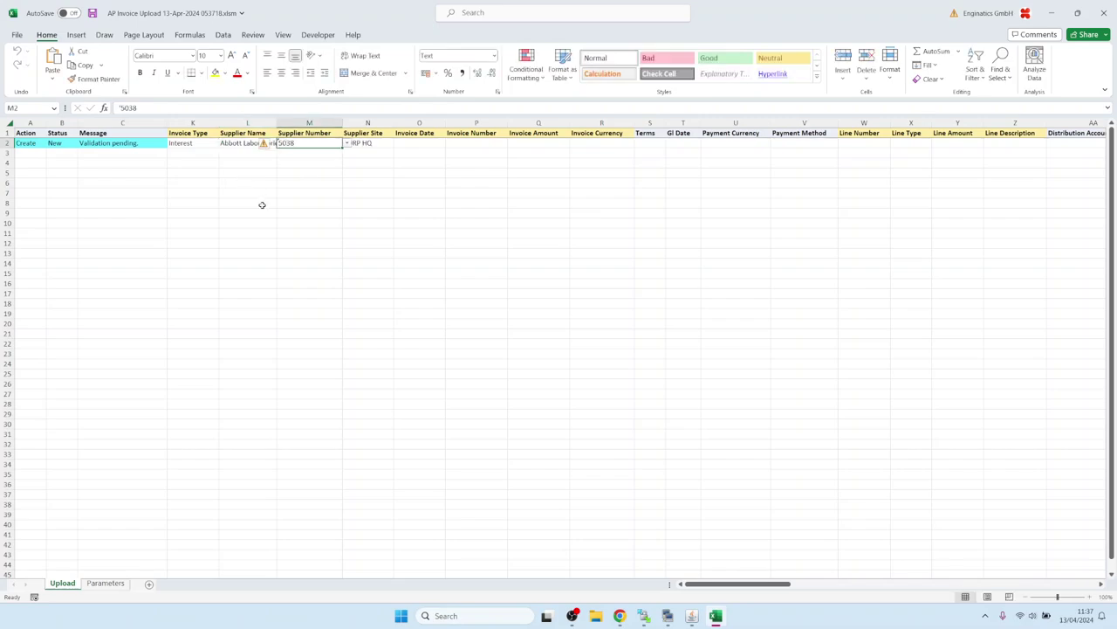
mouse_move(695, 618)
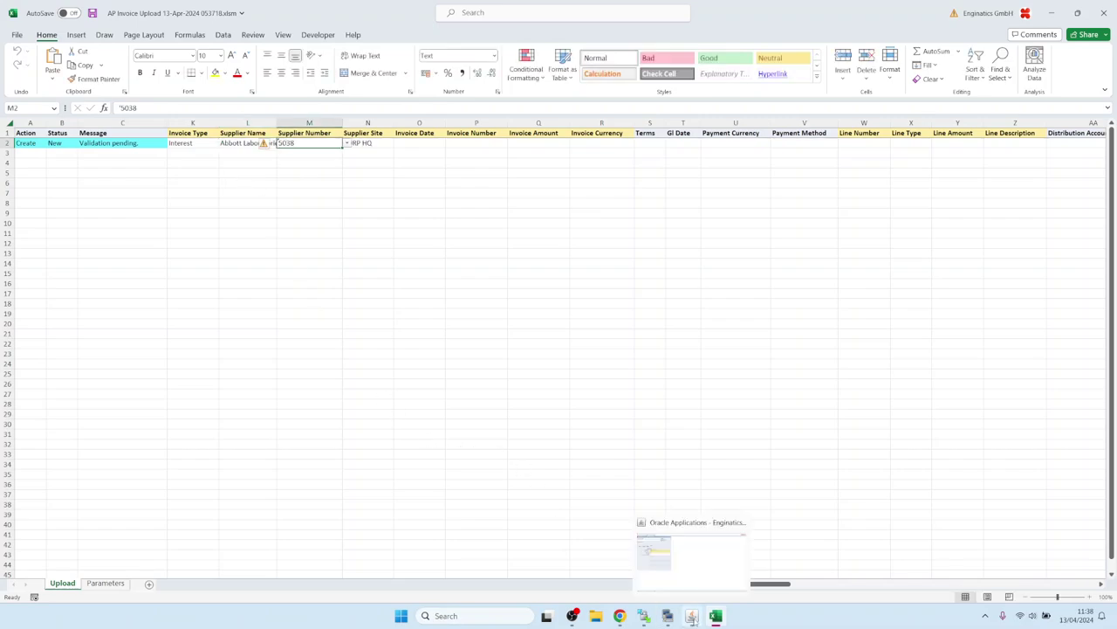
left_click(690, 550)
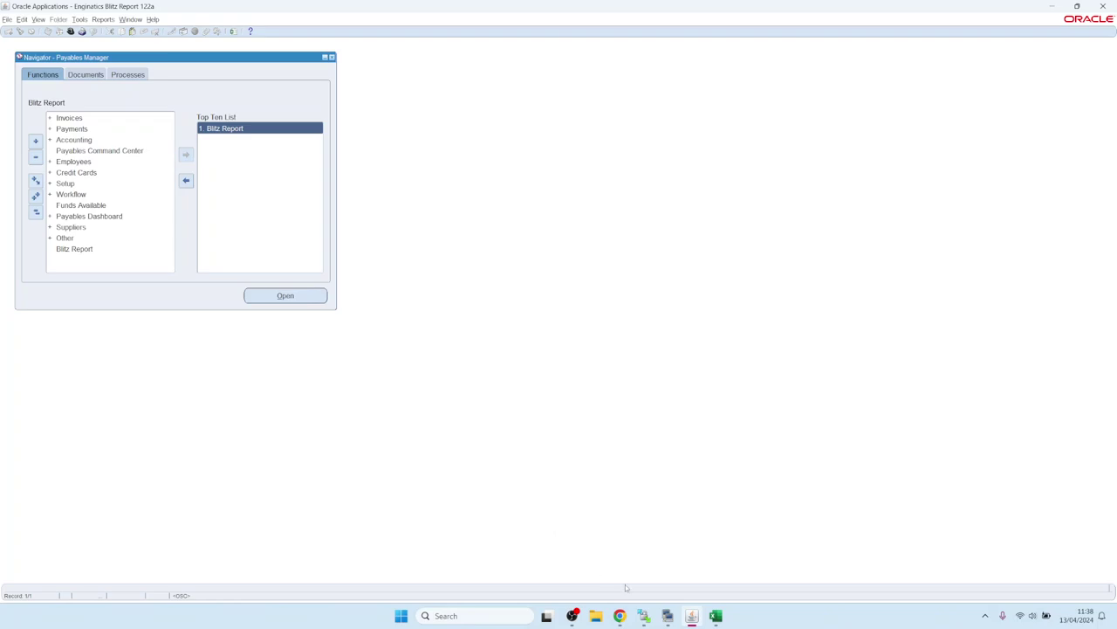
- In PuTTY, list the install folder with ls -ltr, correcting the --ltr typo, and select the logs zip name
mouse_move(668, 616)
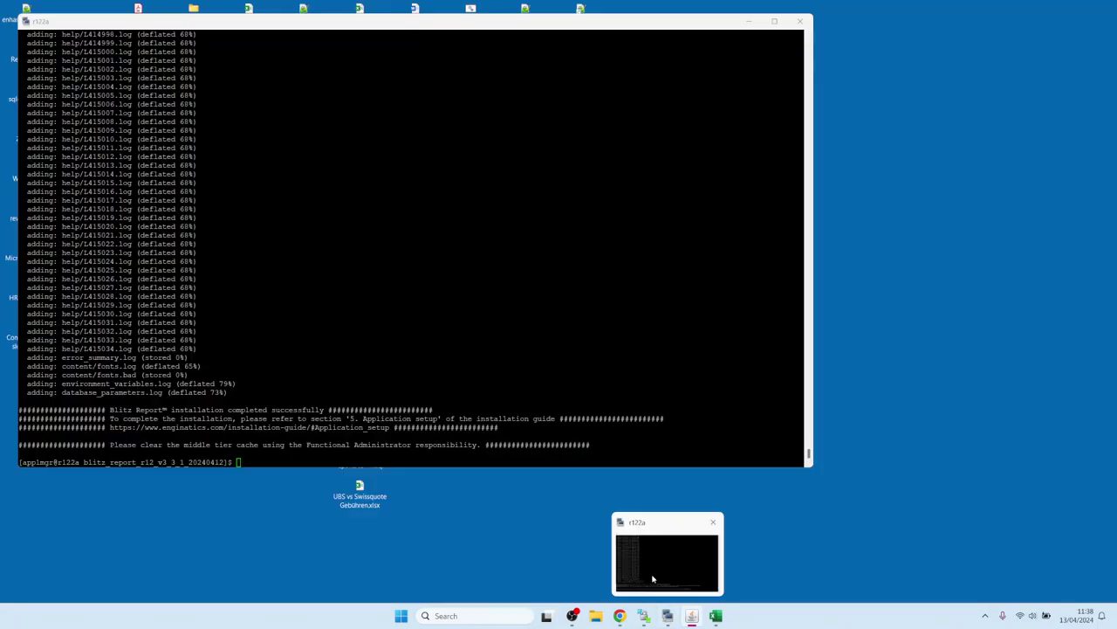
left_click(654, 576)
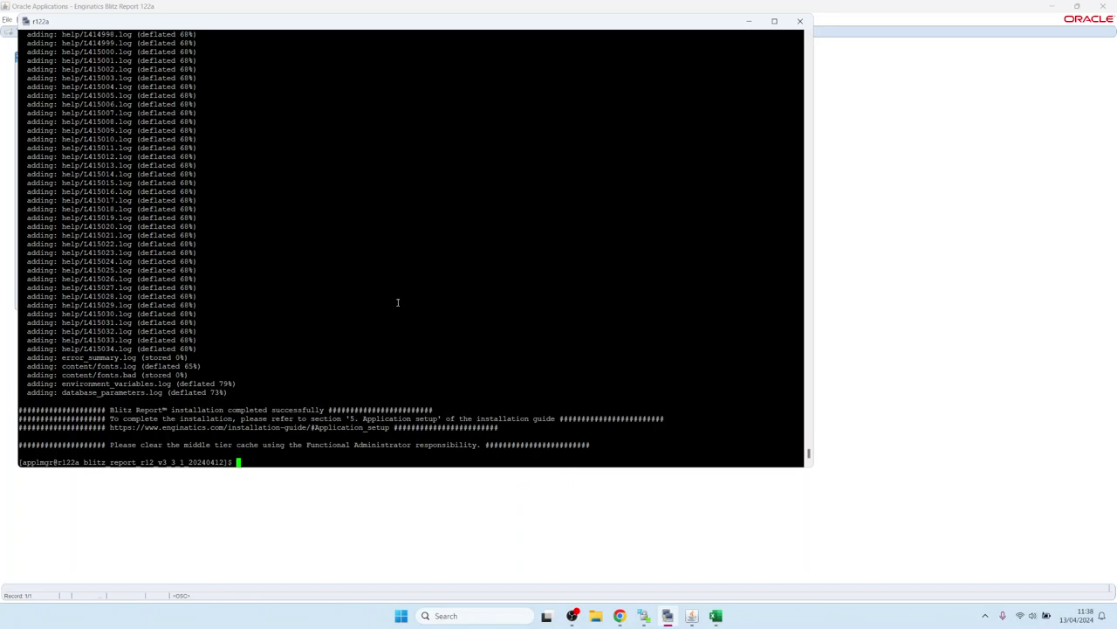
type("ls --ltr")
key("Return")
key("Up")
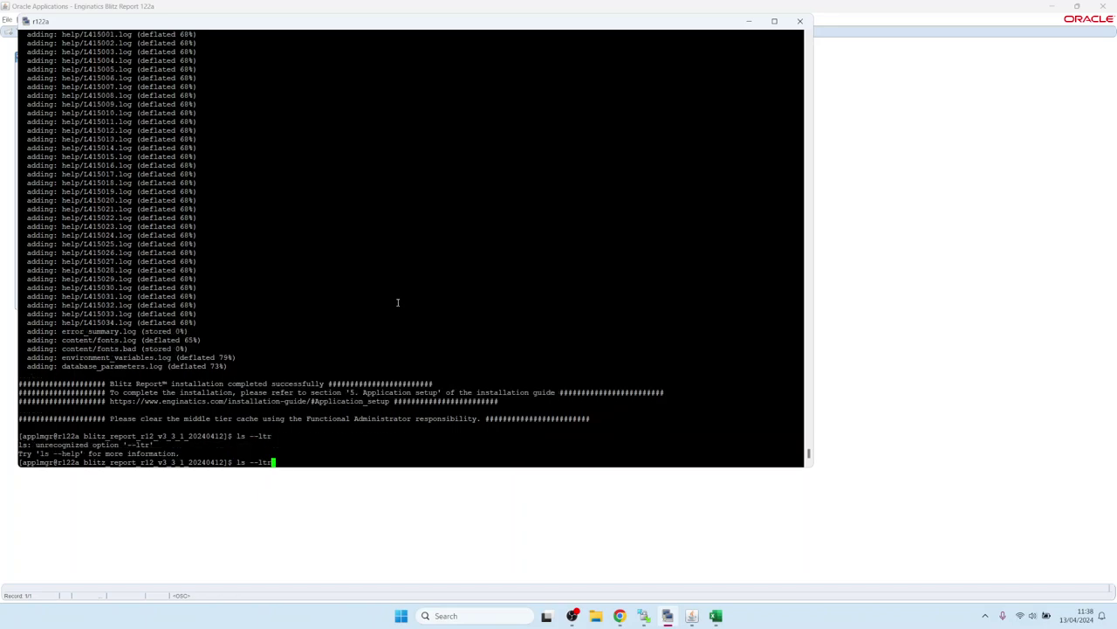
key("Left")
key("Left")
key("Left")
key("Left")
key("BackSpace")
key("Return")
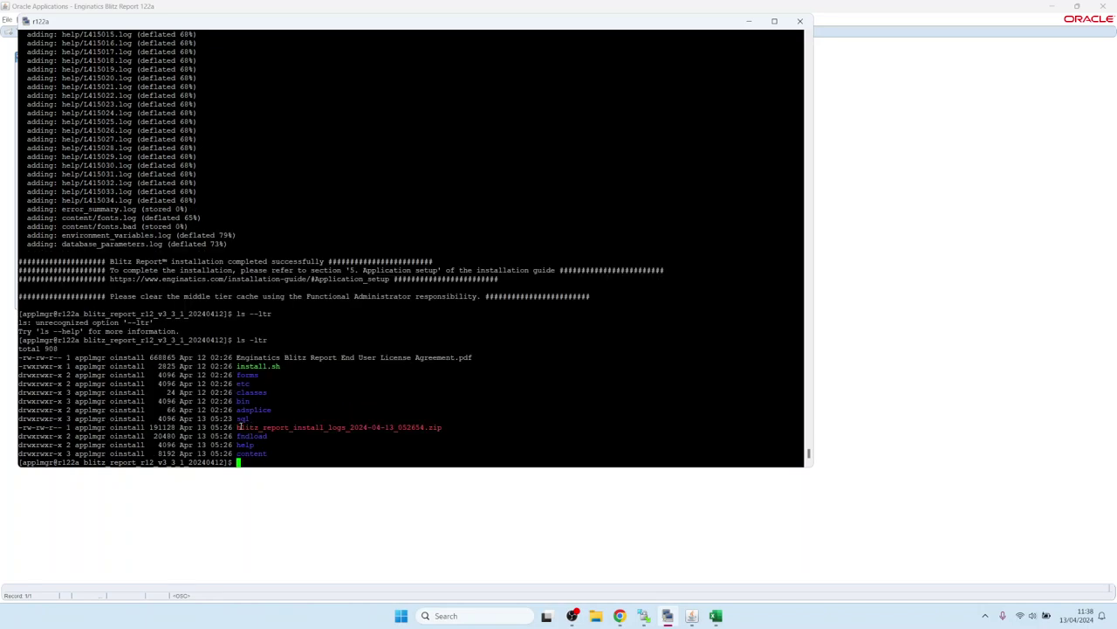
left_click_drag(238, 427, 441, 426)
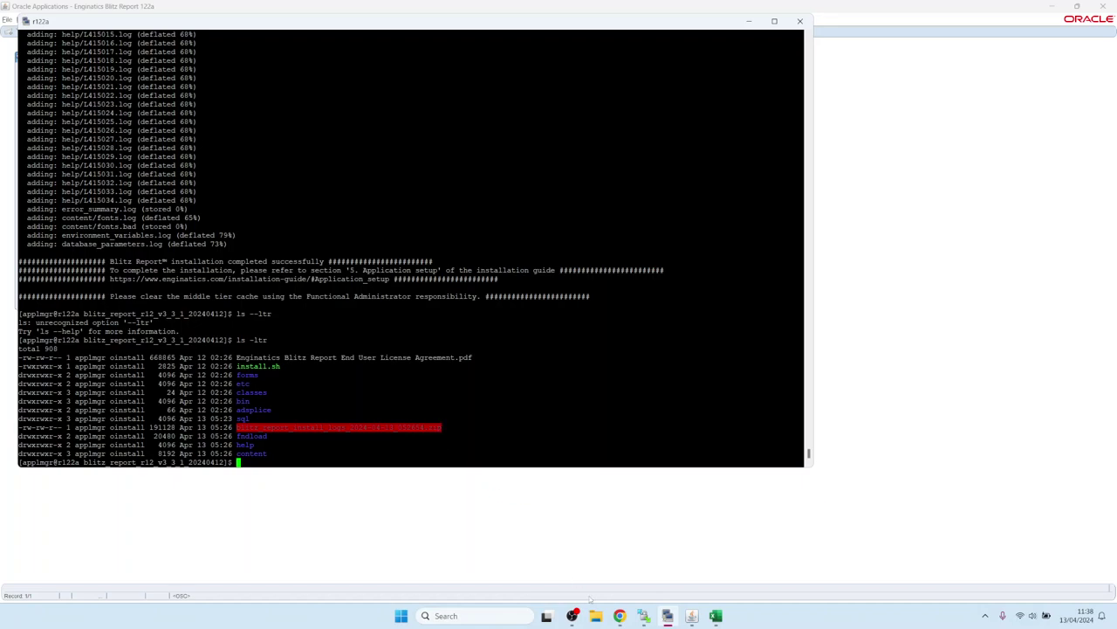
- In WinSCP, show and select the install logs zip in the refreshed blitz_report_r12_v3_3_1_20240412 folder
left_click(643, 616)
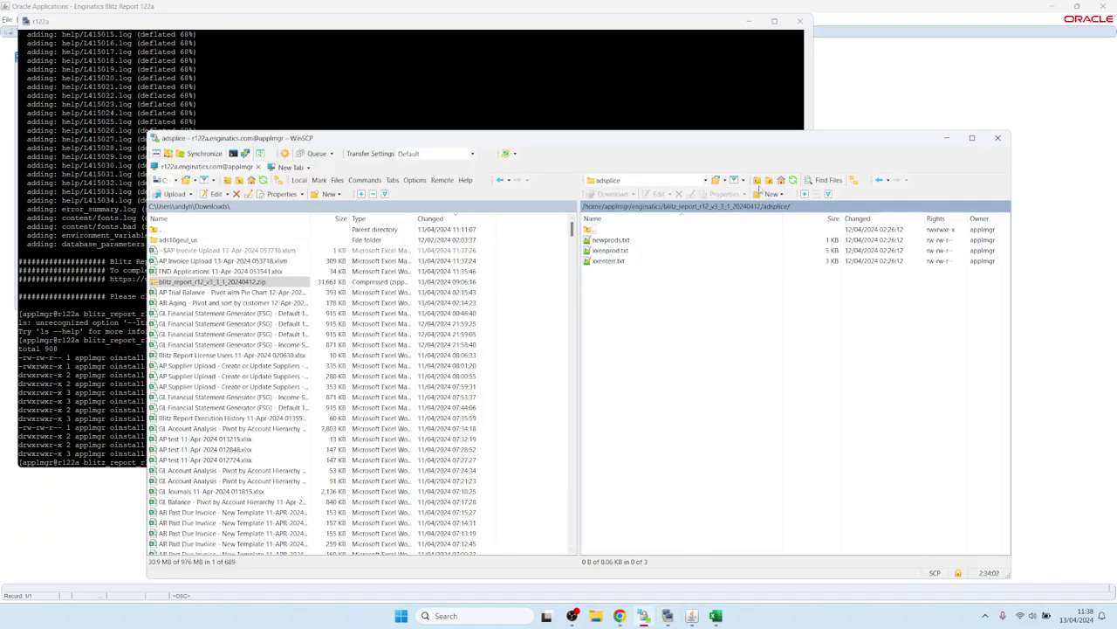
double_click(601, 229)
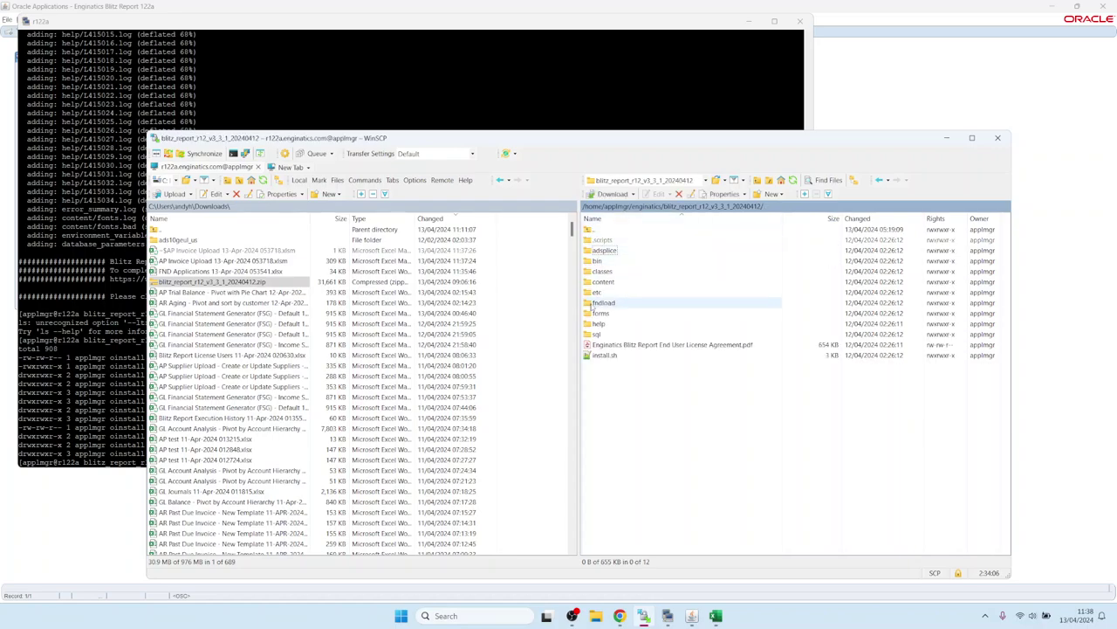
left_click(792, 180)
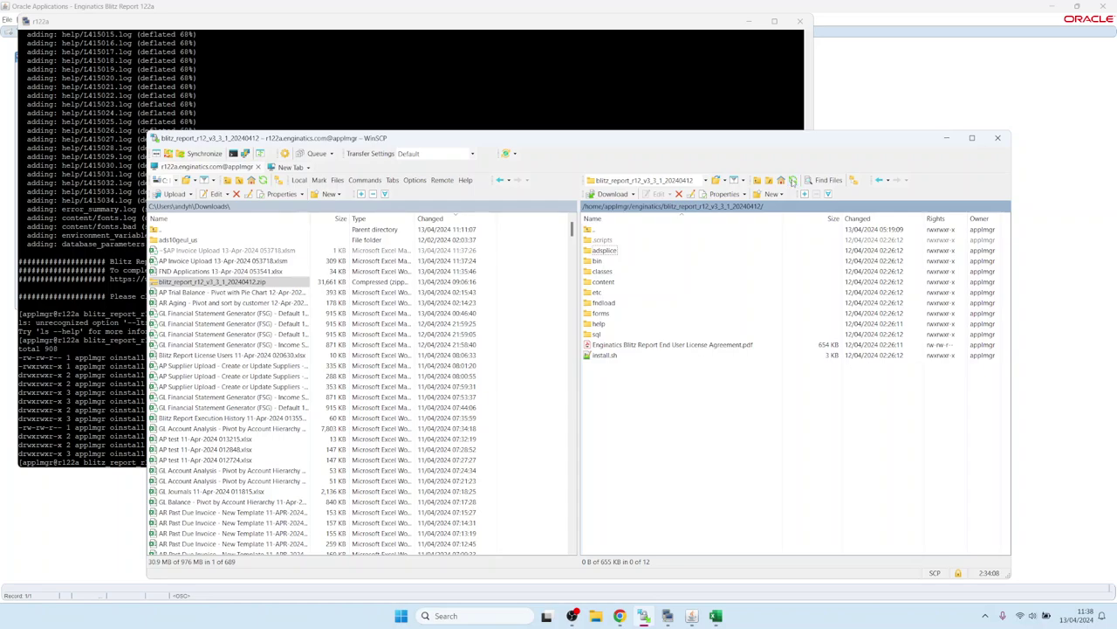
left_click(649, 347)
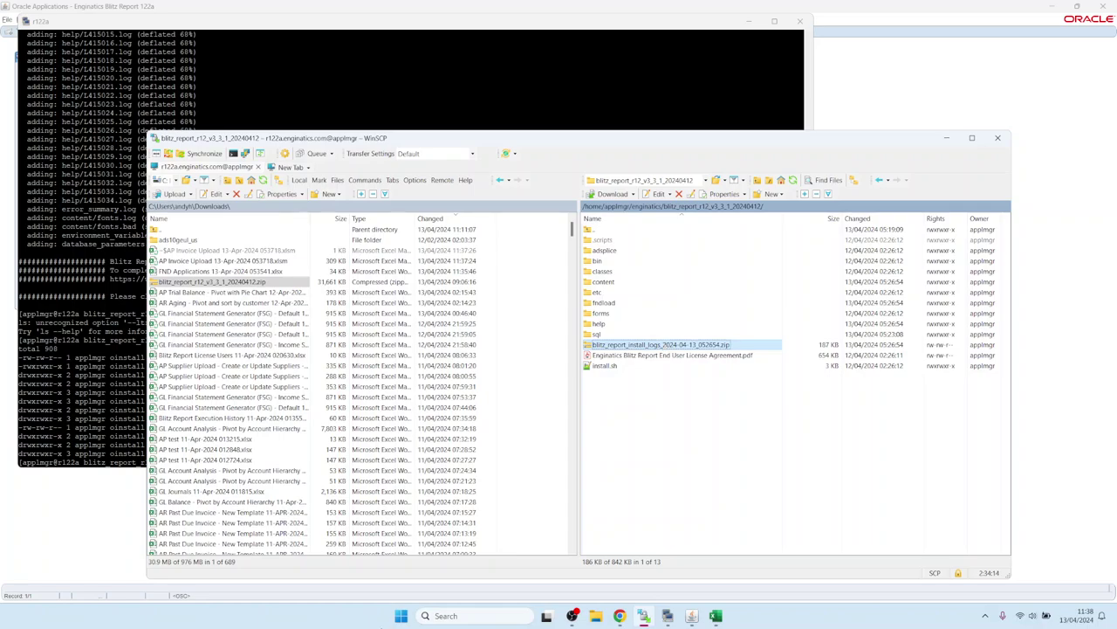
- Bring up the Blitz Report Installation Guide in Chrome at section 3.8 License key
left_click(619, 616)
left_click(205, 11)
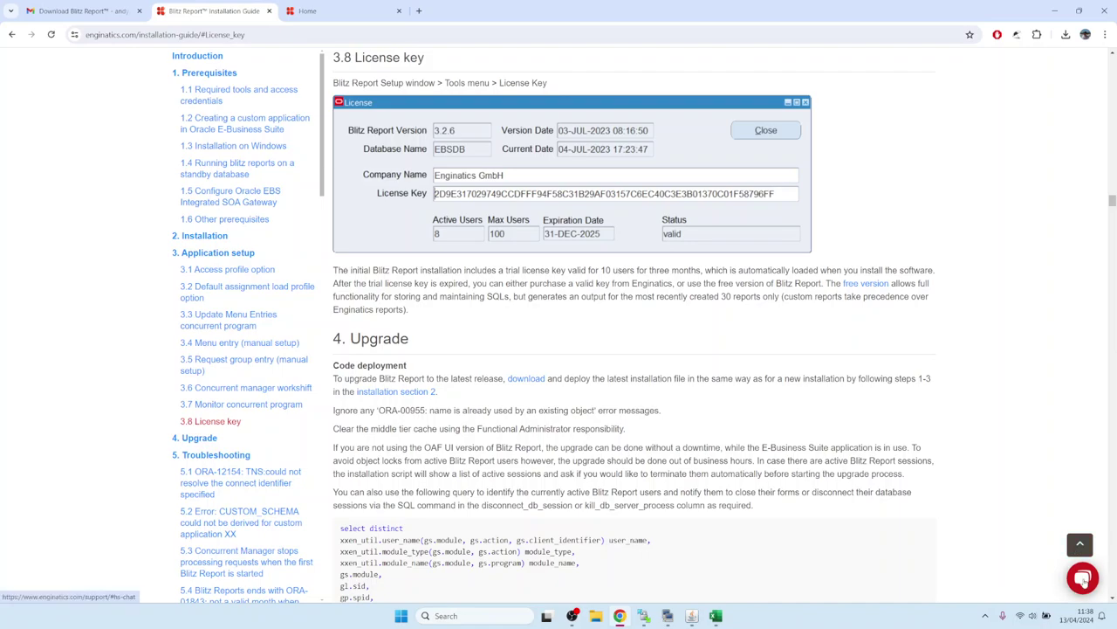
left_click(1083, 578)
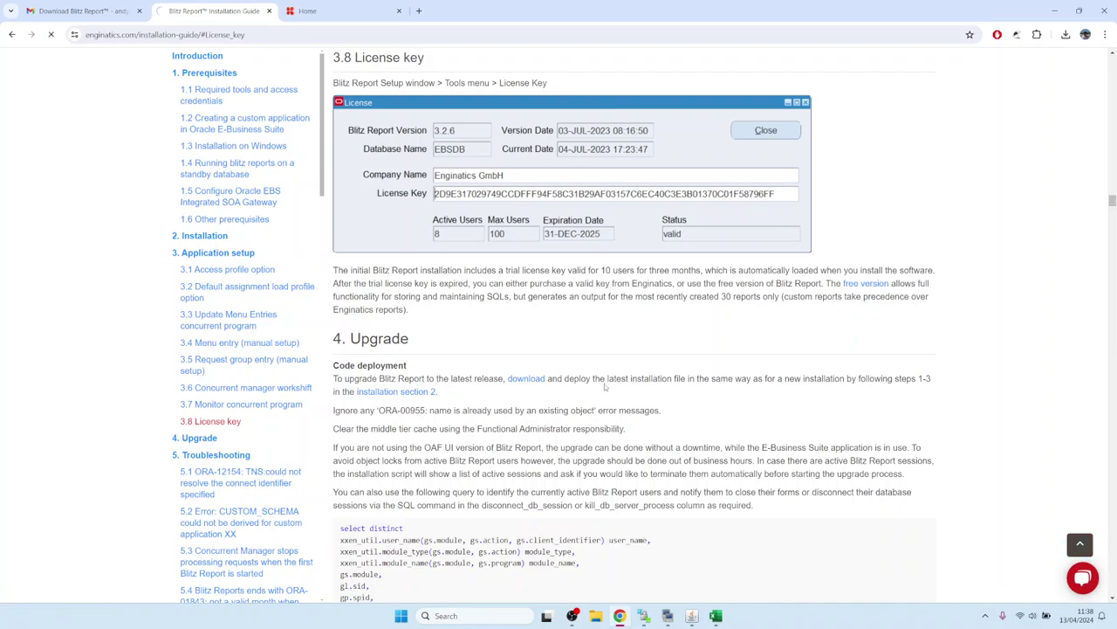